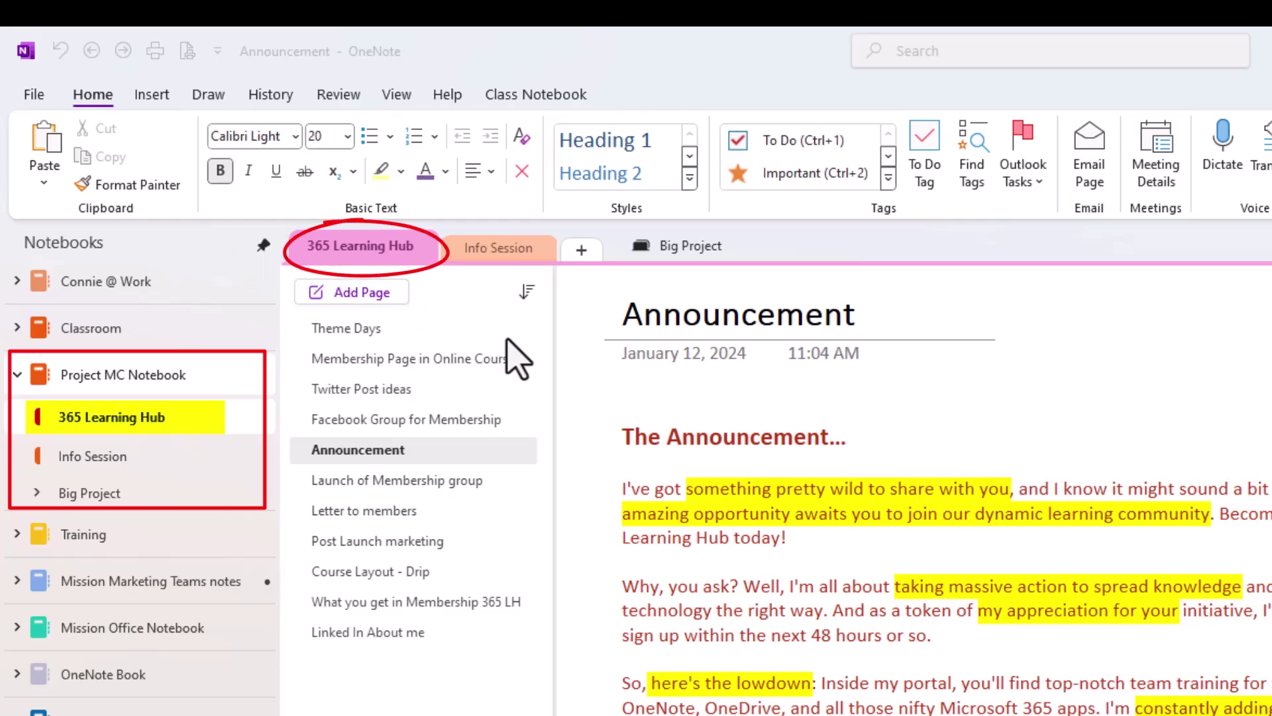
Step: Open the Password Protection pane for the 365 Learning Hub section from its context menu
click(105, 418)
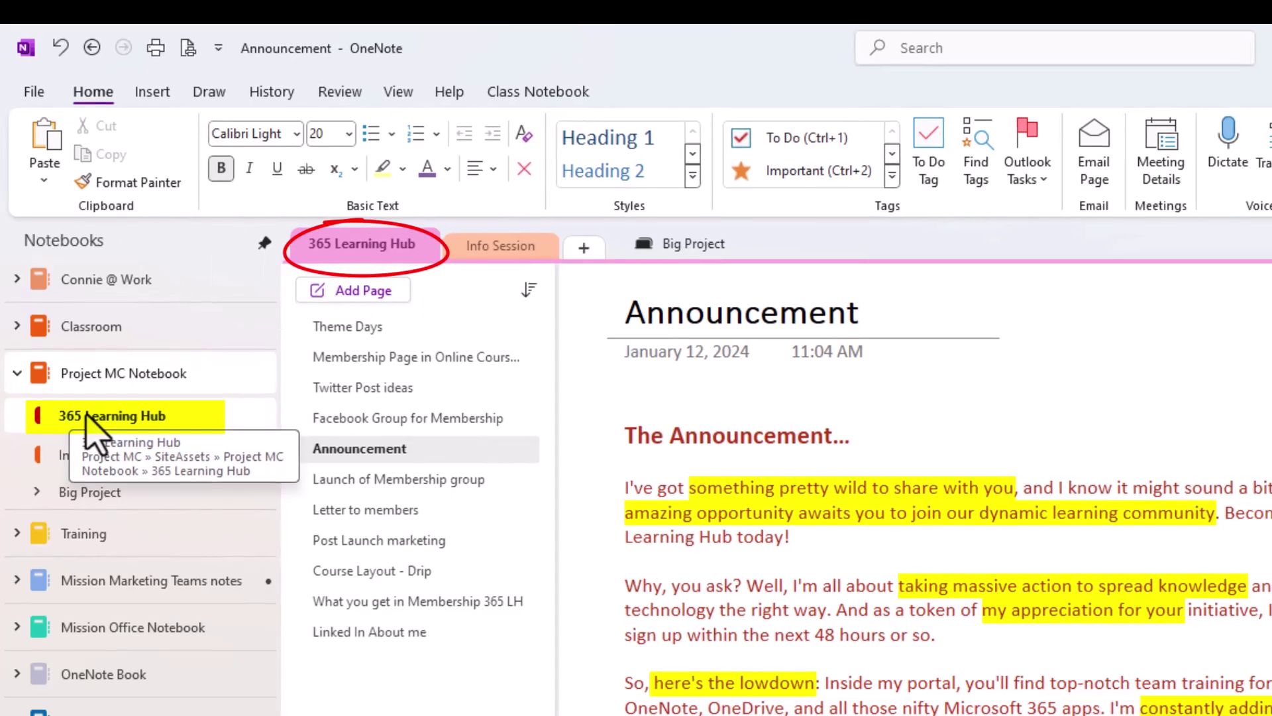
right_click(104, 417)
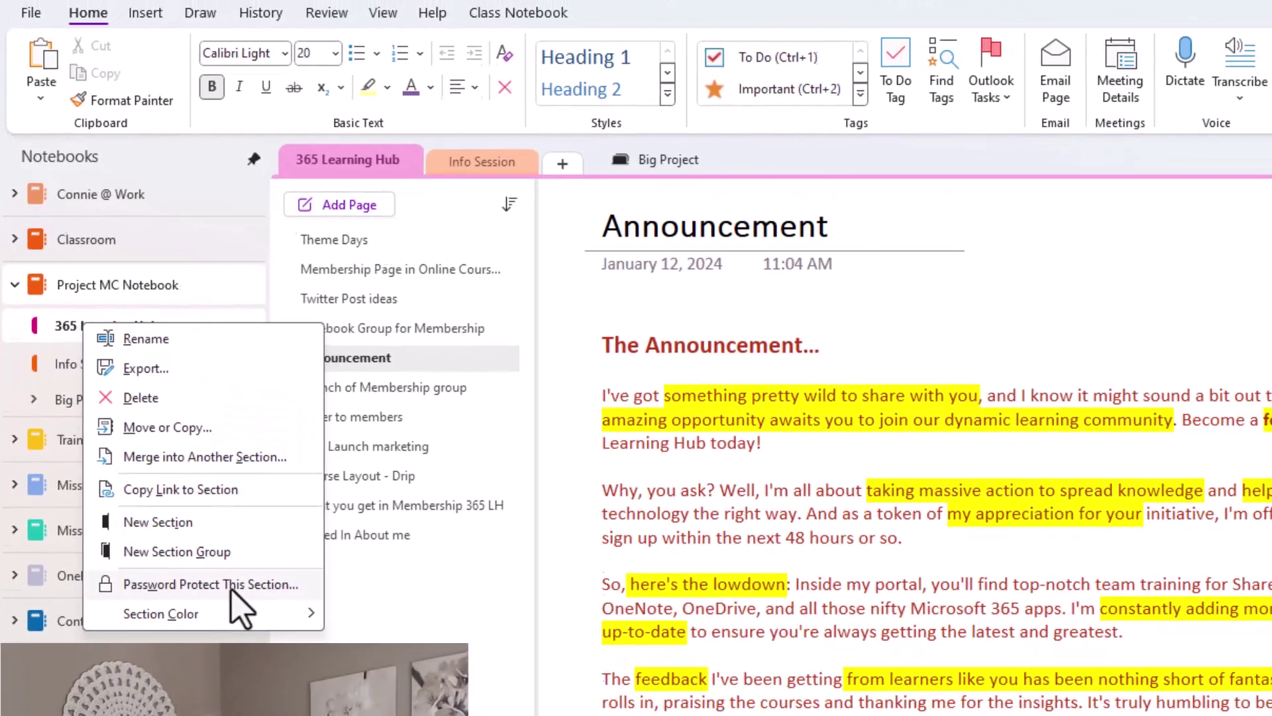
click(251, 677)
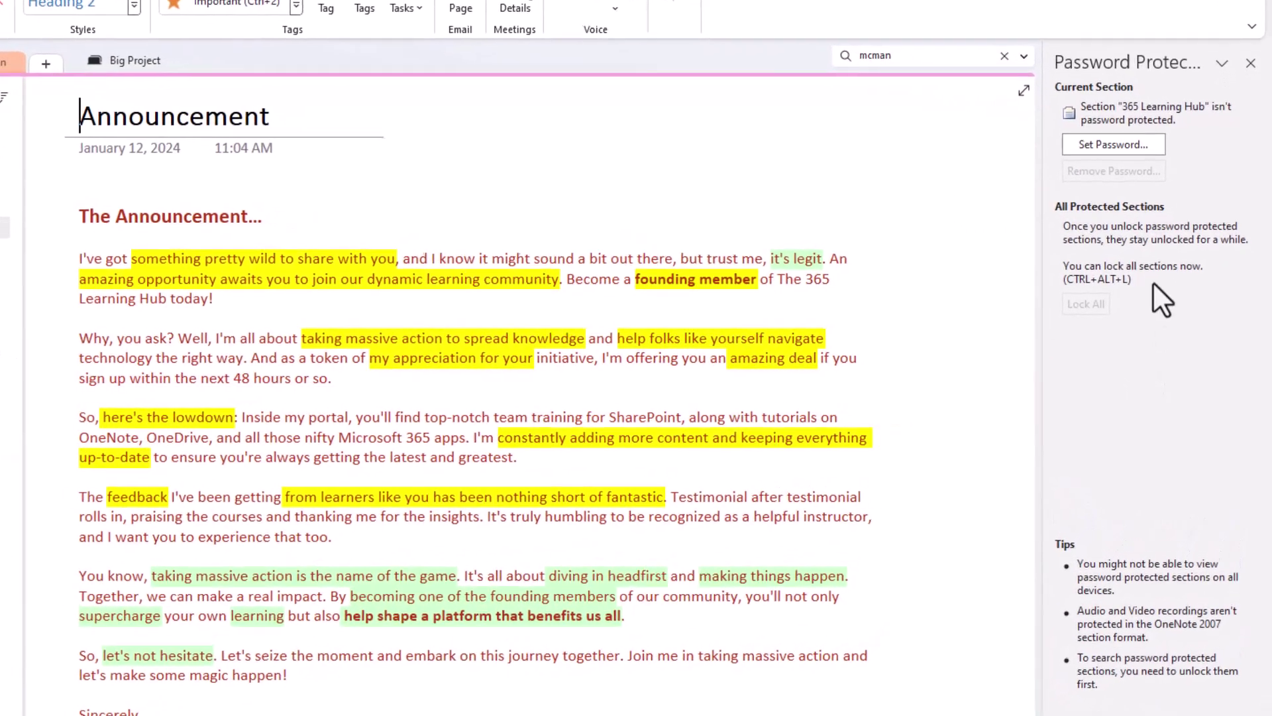
Step: Set and confirm a password on 365 Learning Hub, then delete its unprotected backups
click(1114, 140)
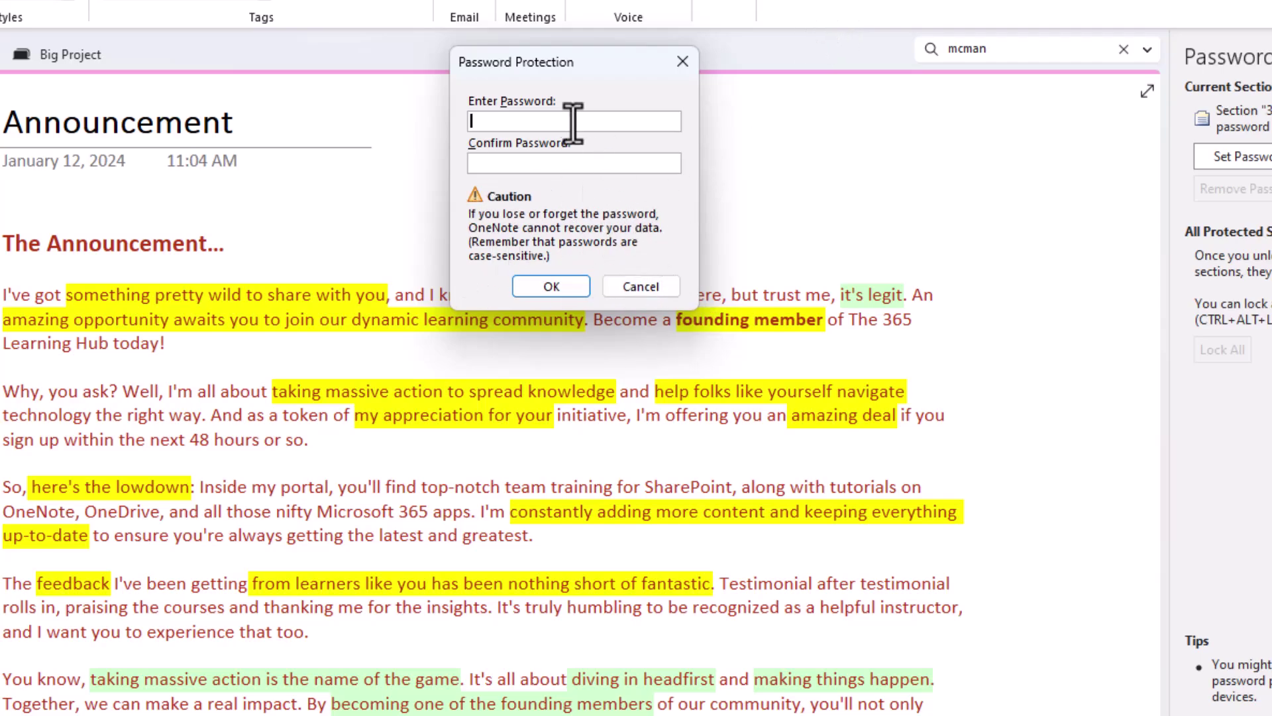
text(••••••)
key(Tab)
text(••••••)
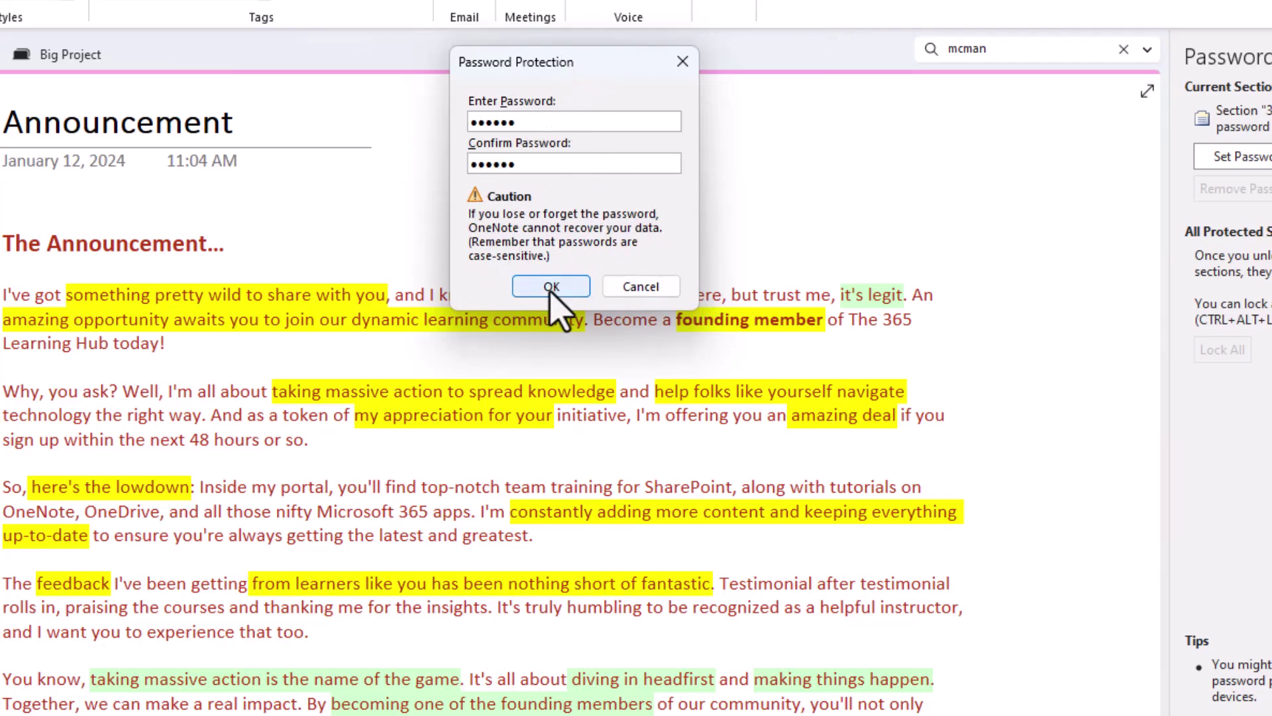
click(551, 286)
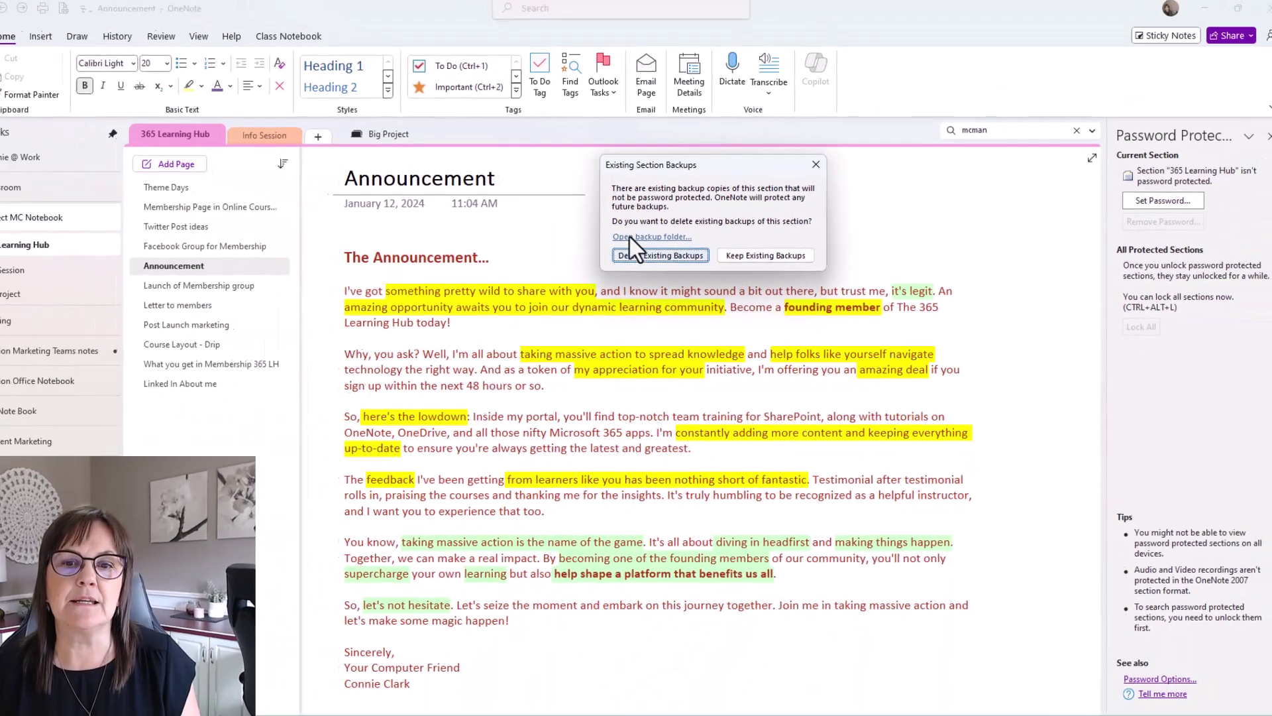
click(464, 240)
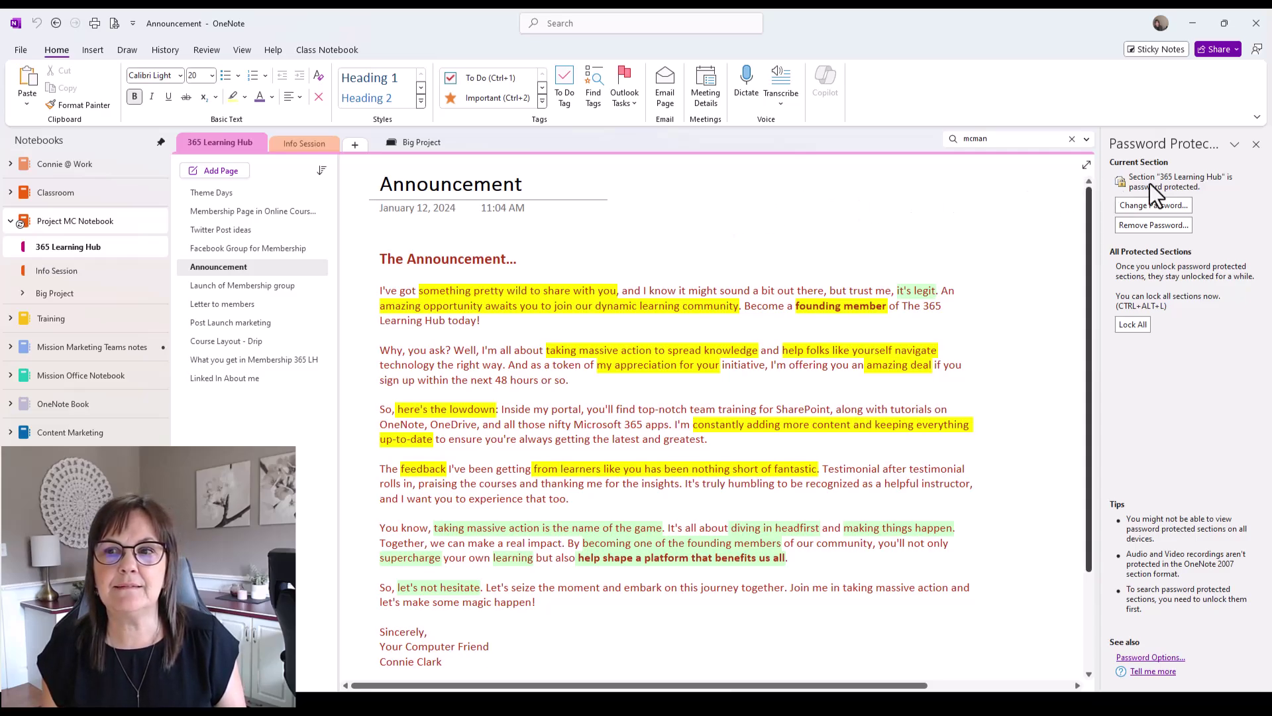
Step: Lock all protected sections, then visit Info Session and return to the locked 365 Learning Hub
click(1226, 204)
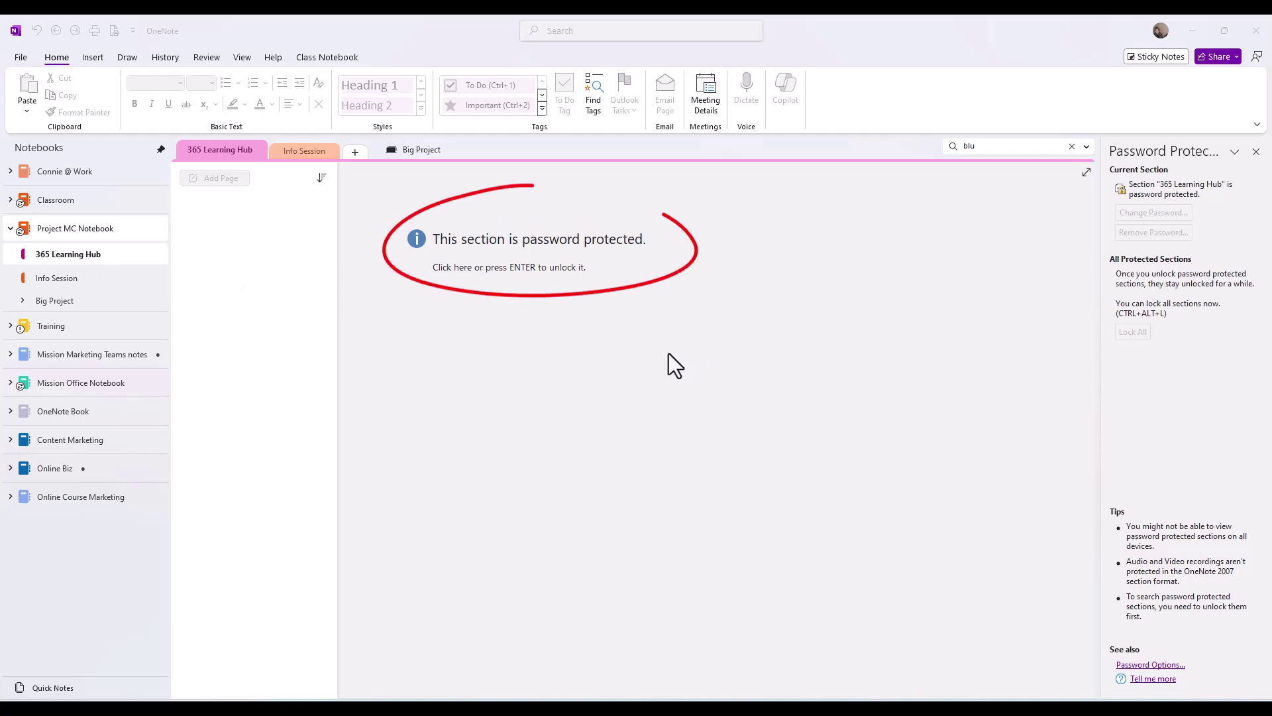
click(62, 280)
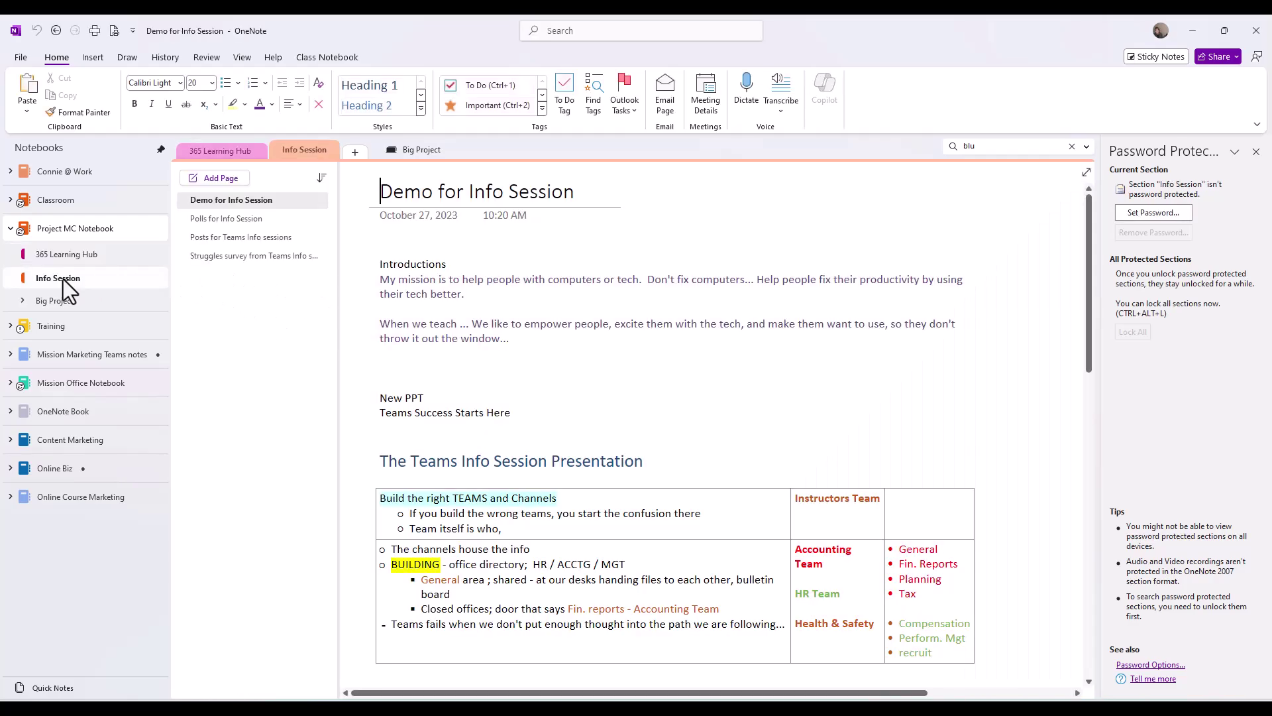
click(89, 256)
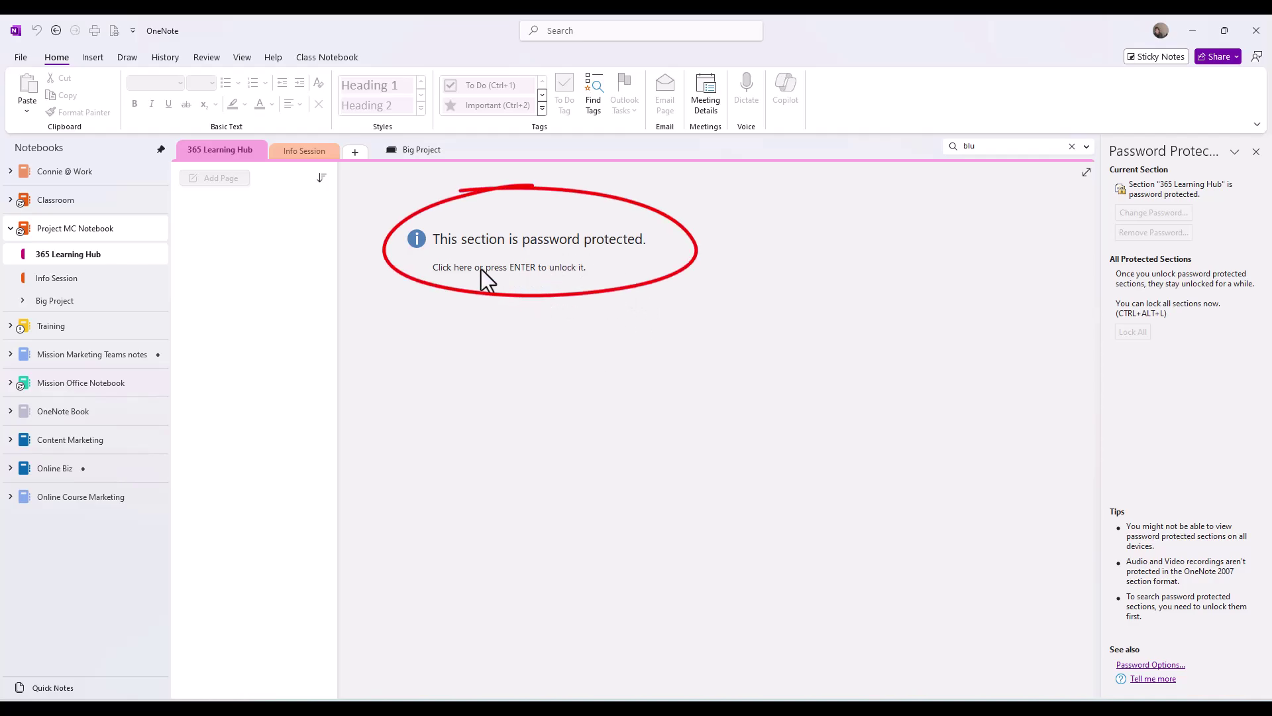
Step: Enter the section password in the Protected Section dialog to unlock 365 Learning Hub
click(574, 291)
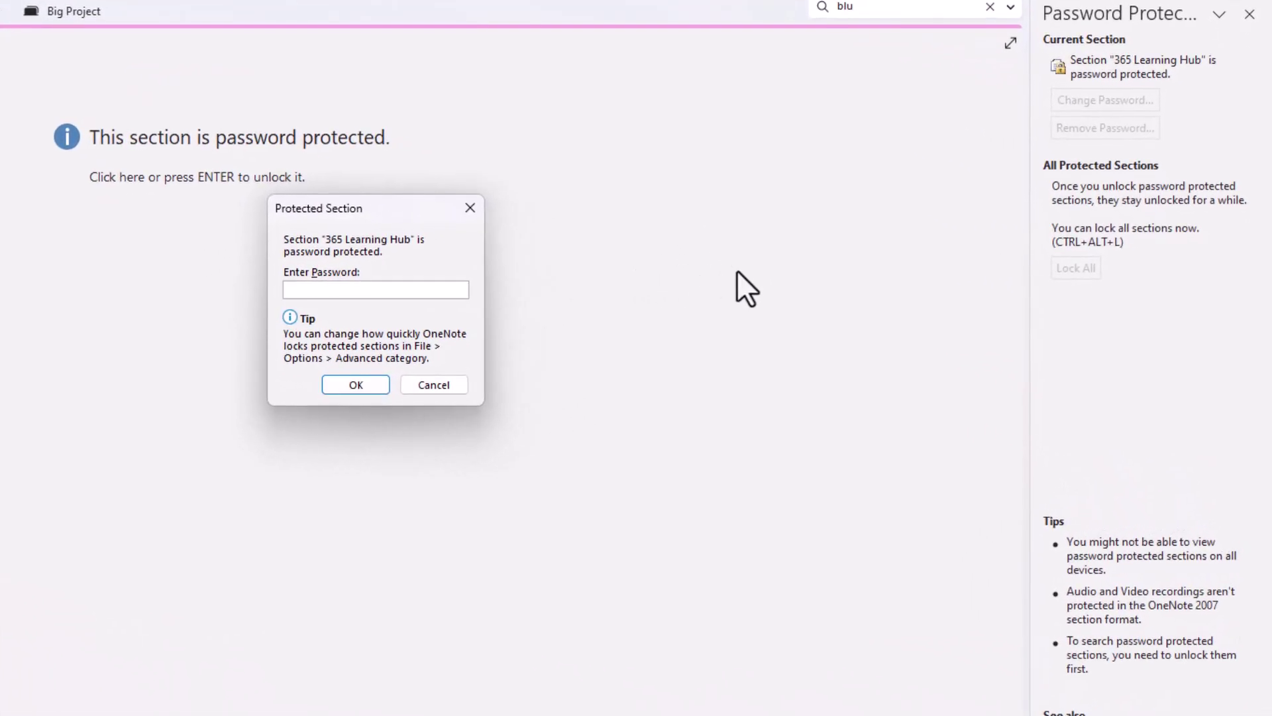
text(••••••)
click(358, 388)
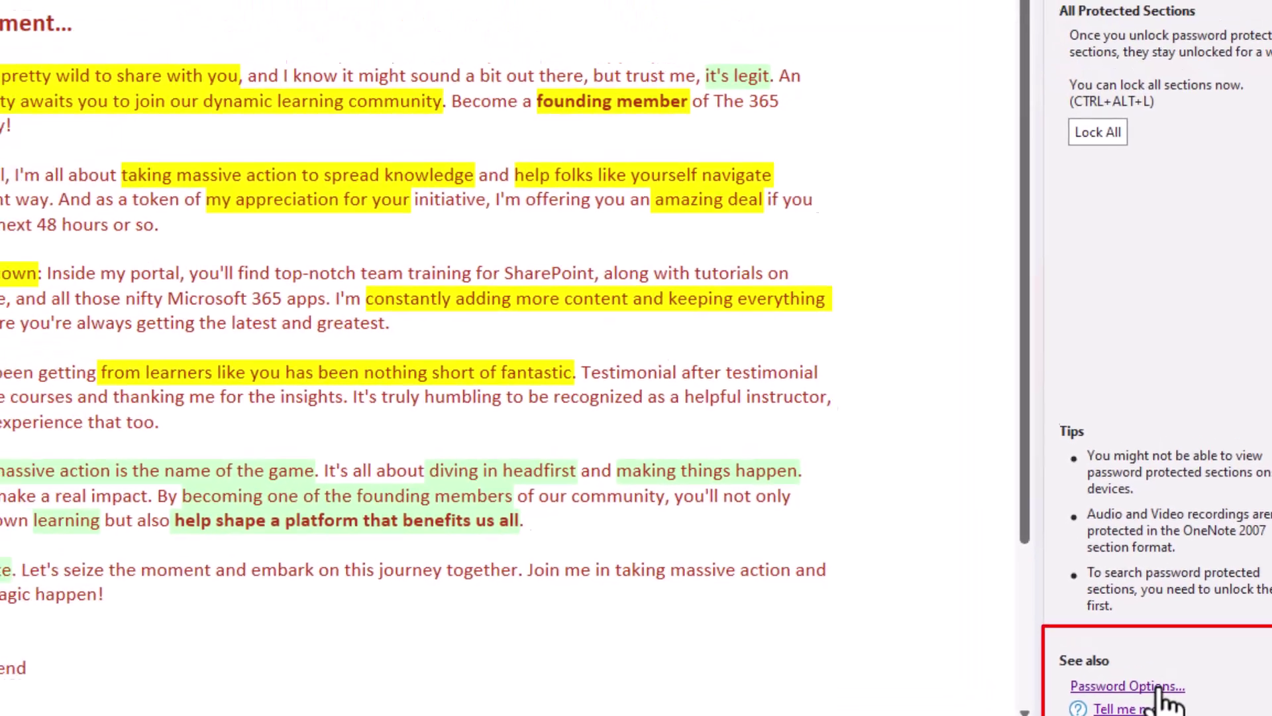
Step: Leave the auto-lock time at 5 Minutes in Password Options and close the Password Protection pane
click(1164, 687)
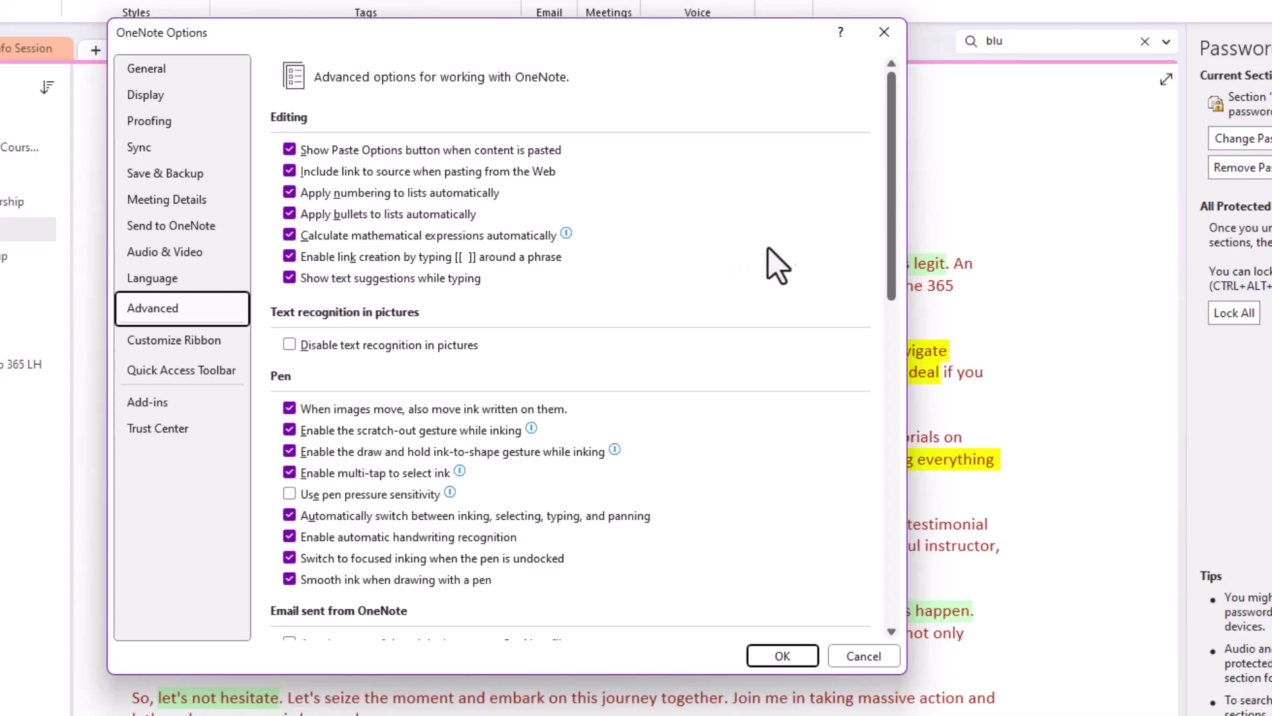
scroll(779, 305, down, 15)
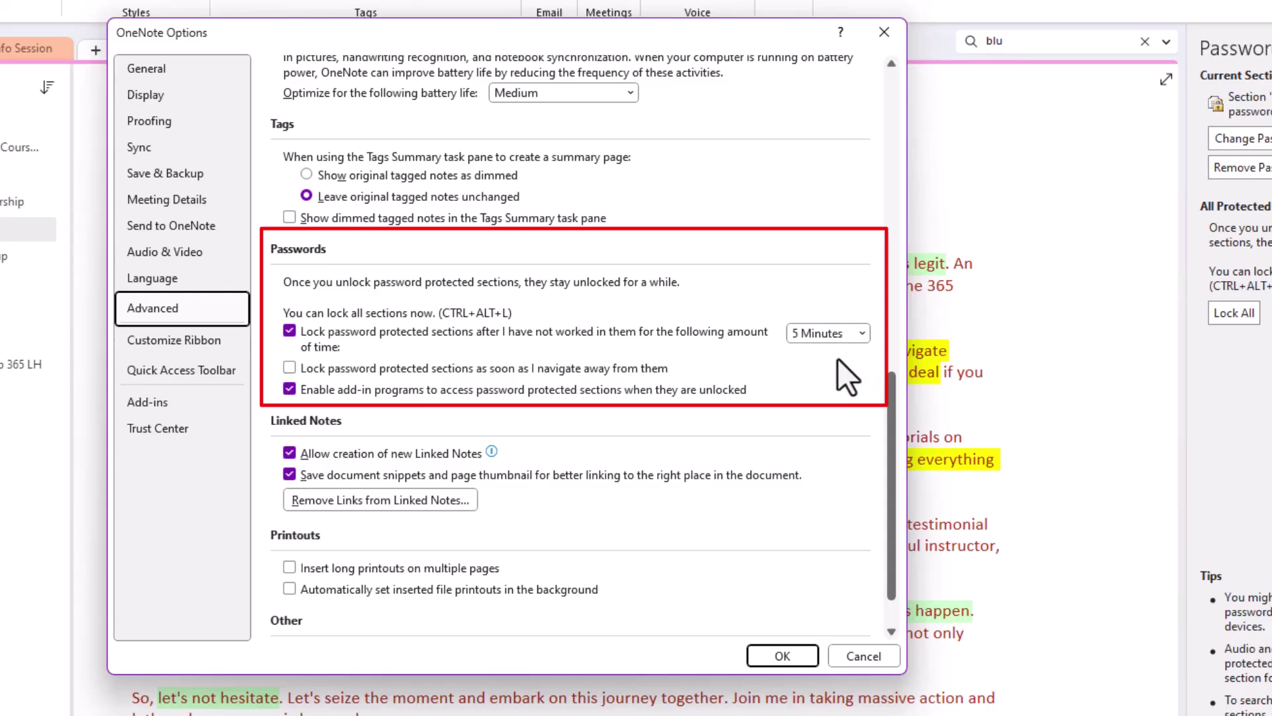
click(861, 334)
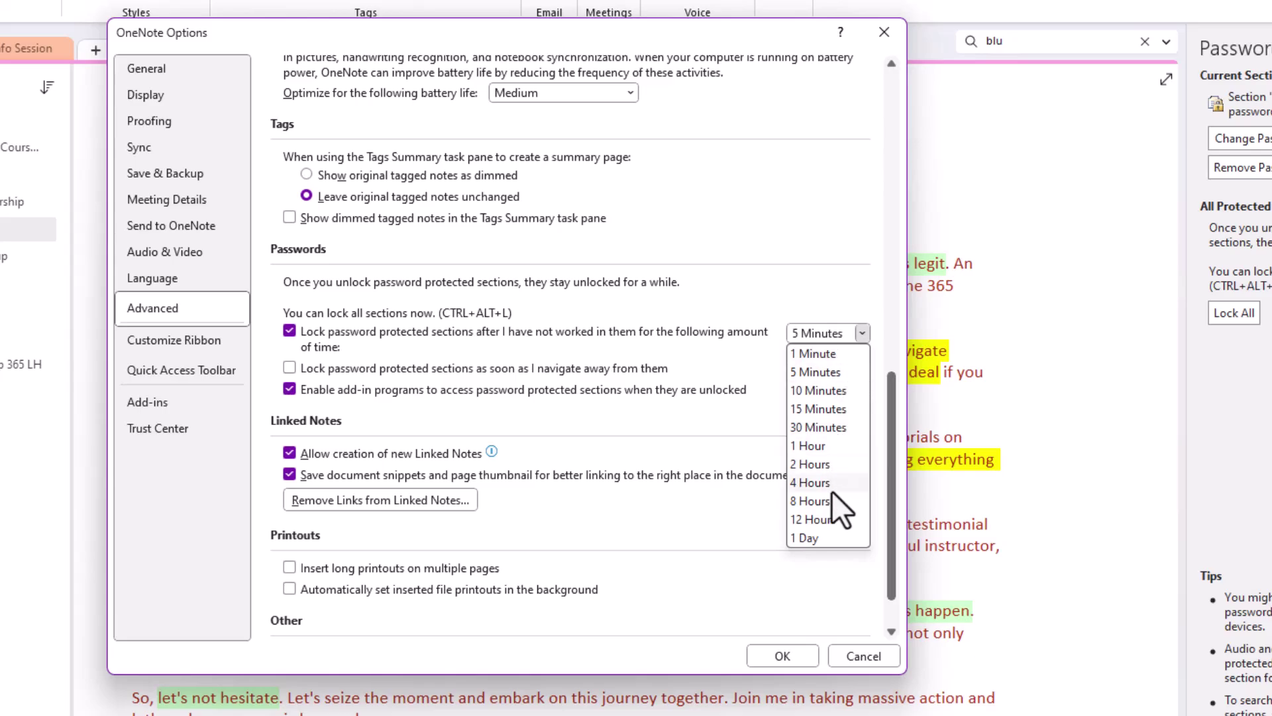
click(815, 371)
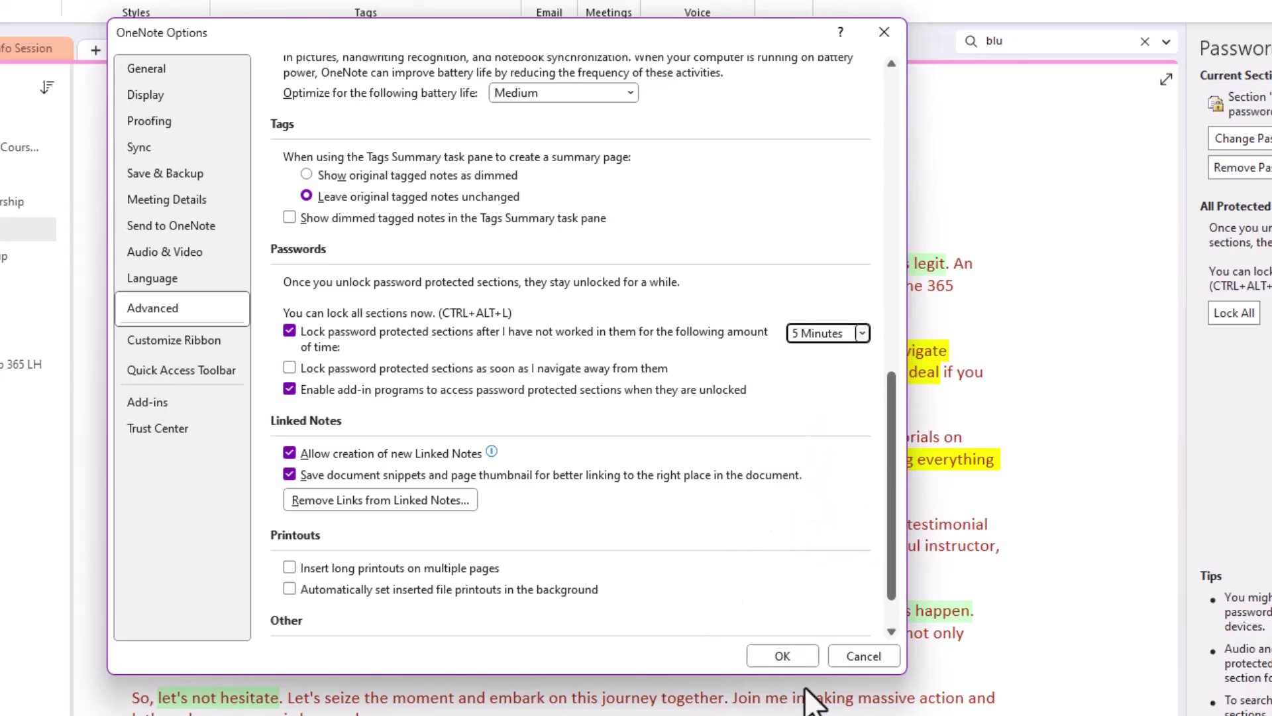
click(780, 656)
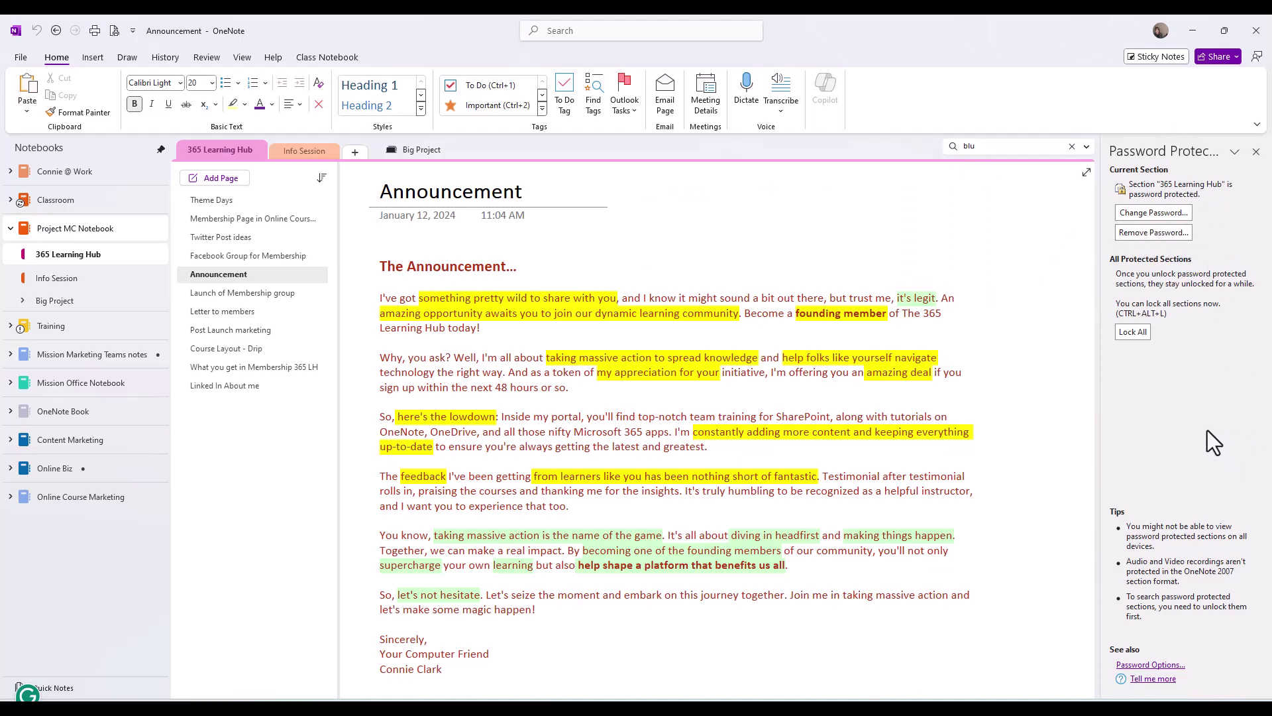
click(1255, 152)
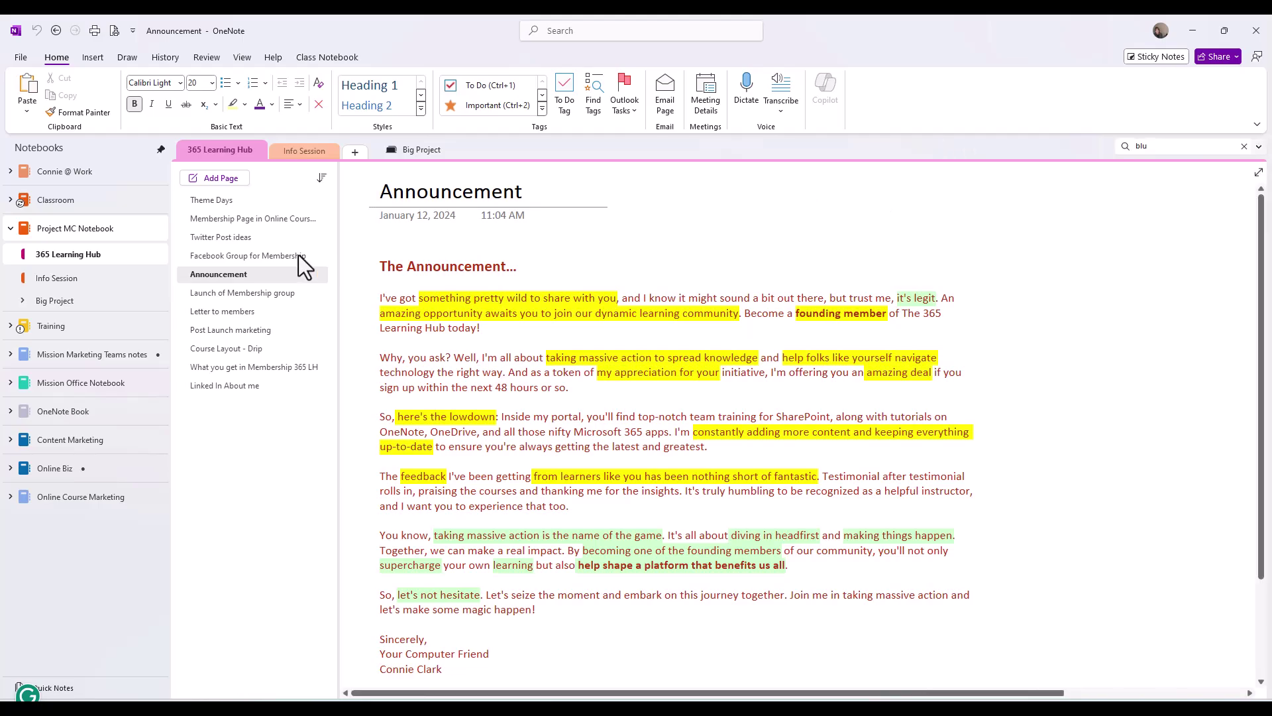
right_click(78, 258)
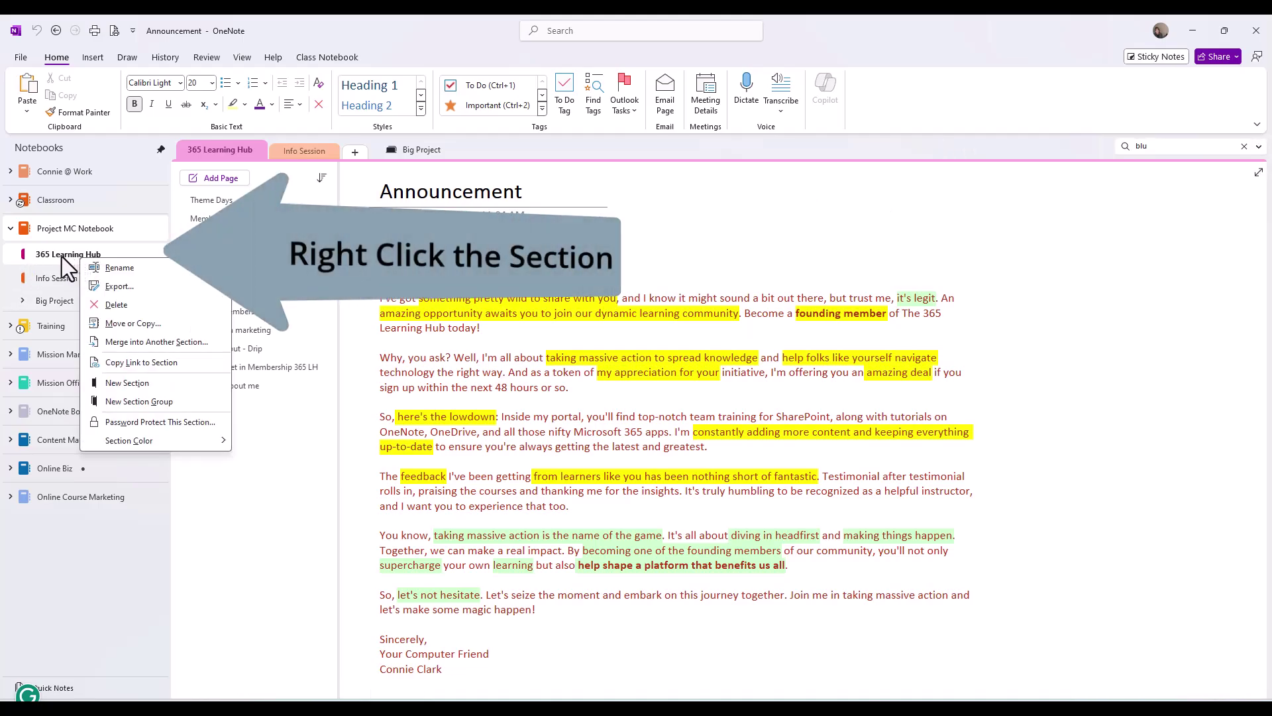
Step: Remove the 365 Learning Hub section's password by entering the current password
click(159, 422)
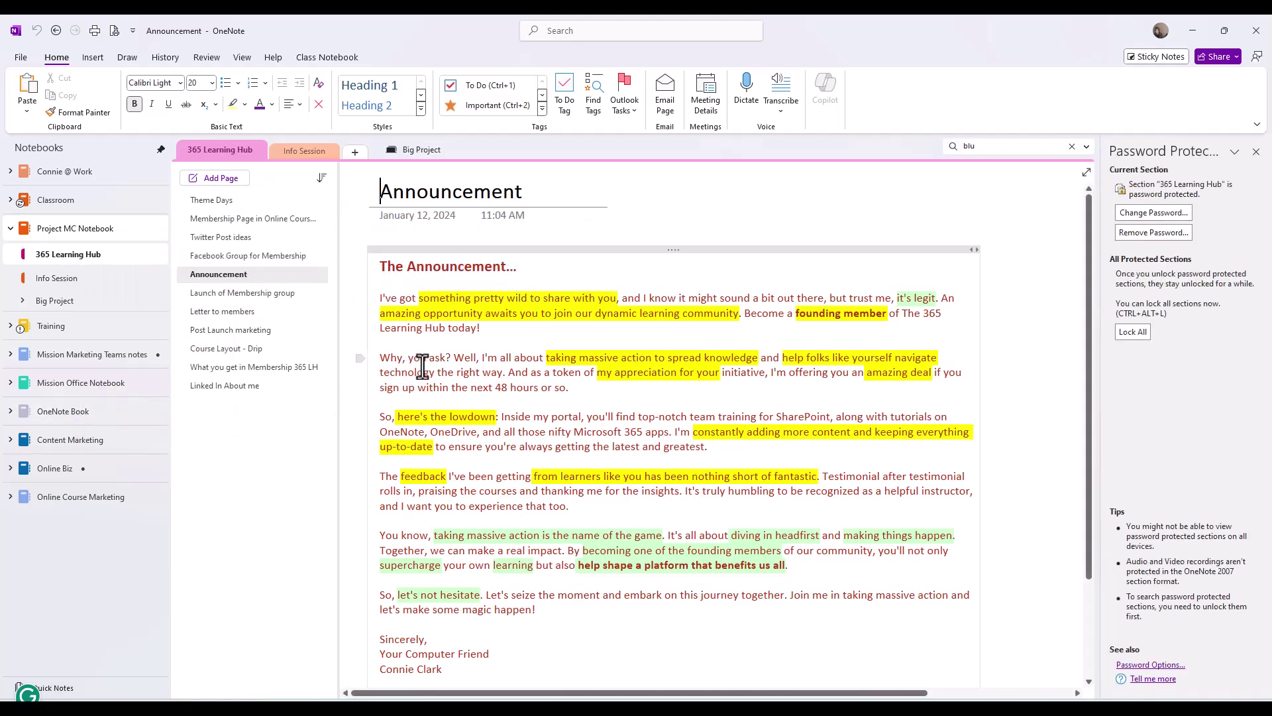
click(1153, 232)
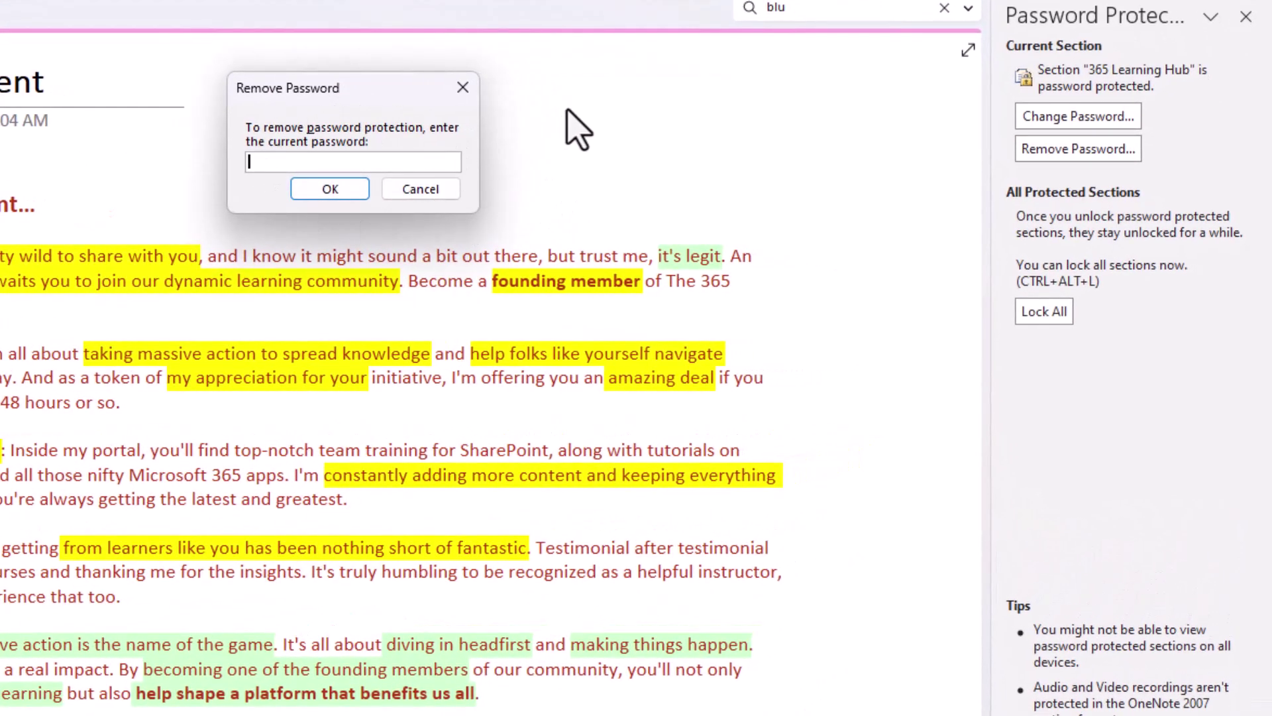
text(*******)
click(330, 188)
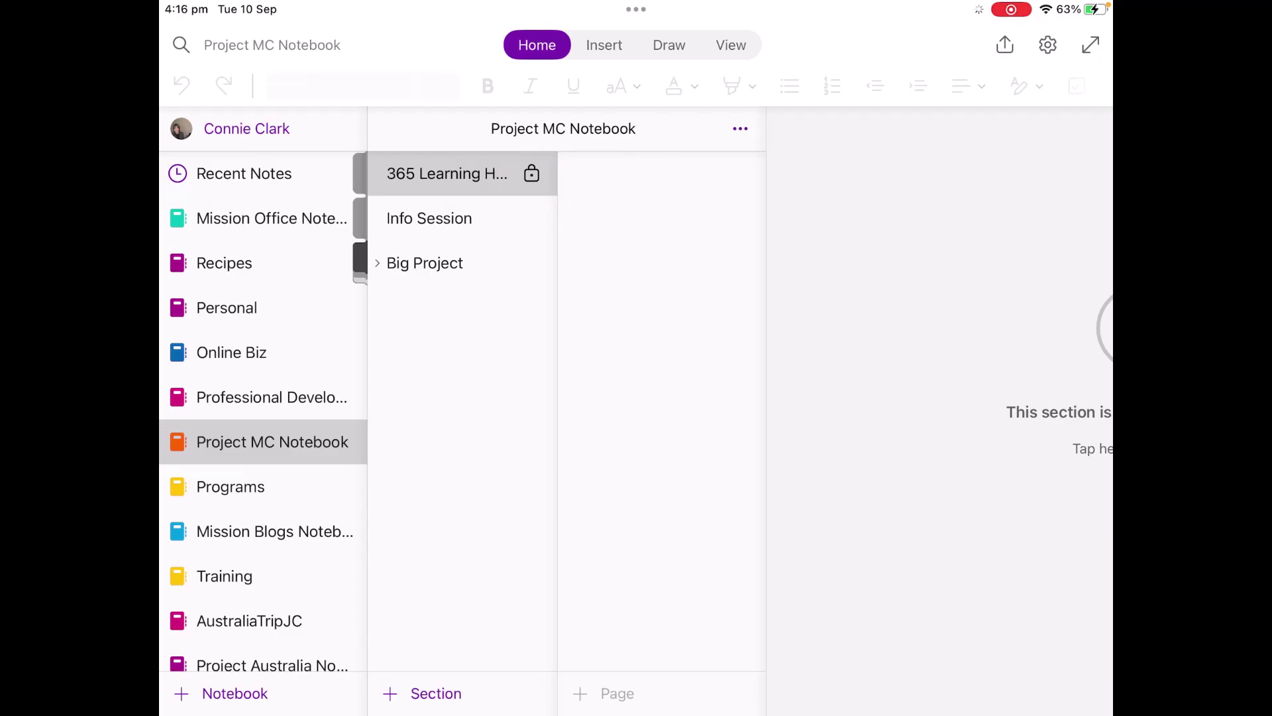
Step: On iPad, unlock 365 Learning Hub with the pasted password and Unlock with Fingerprint switched on
click(447, 173)
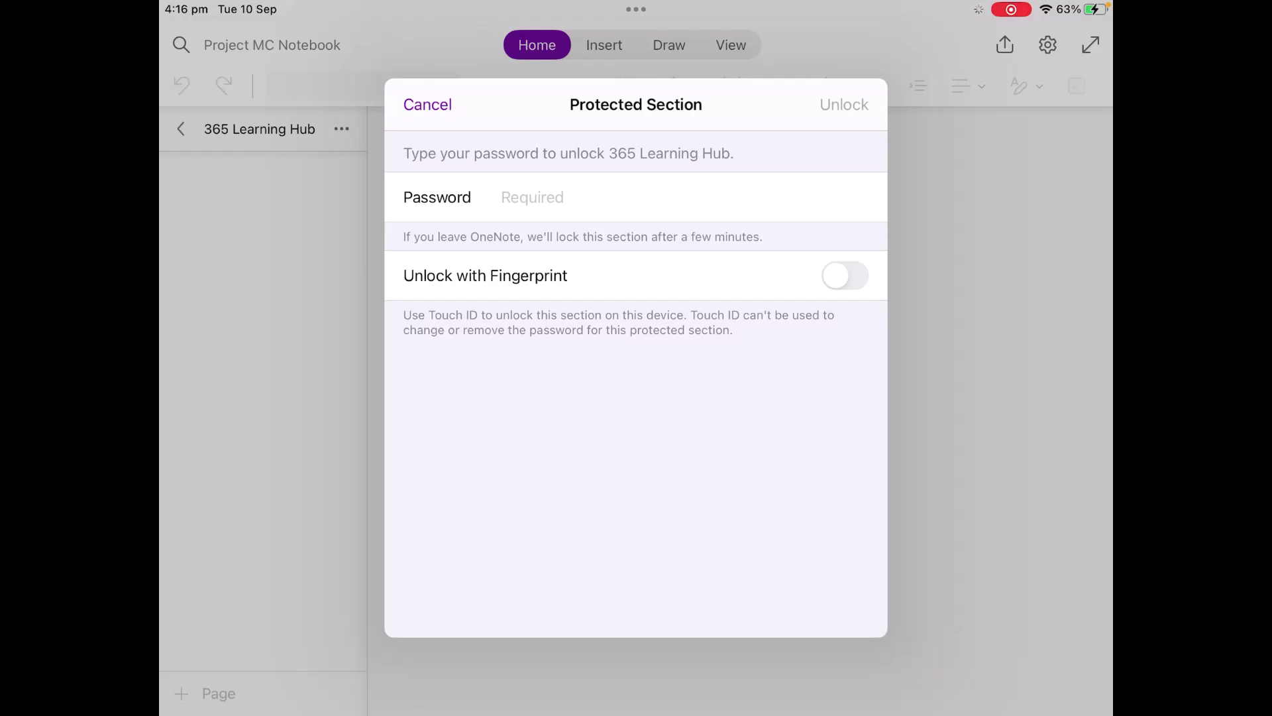
key(super+v)
click(845, 275)
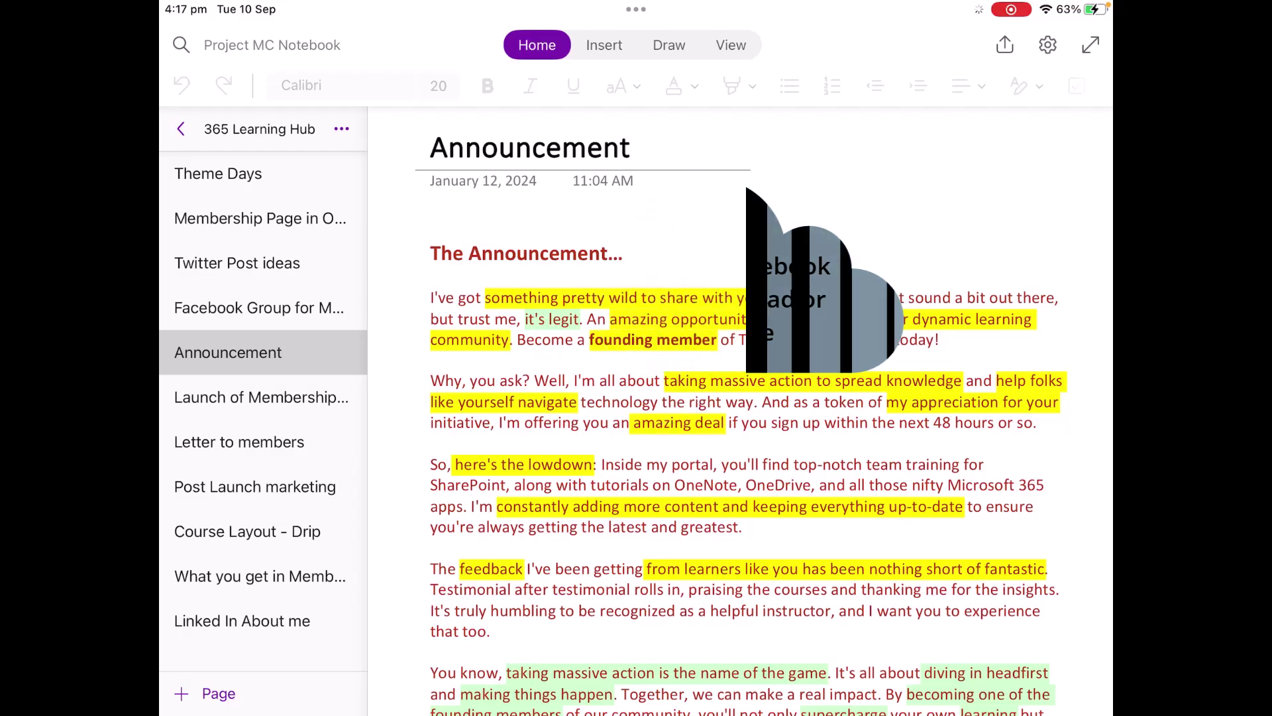
Step: Open Info Session, return to the section list, and select Info Session for editing
click(180, 128)
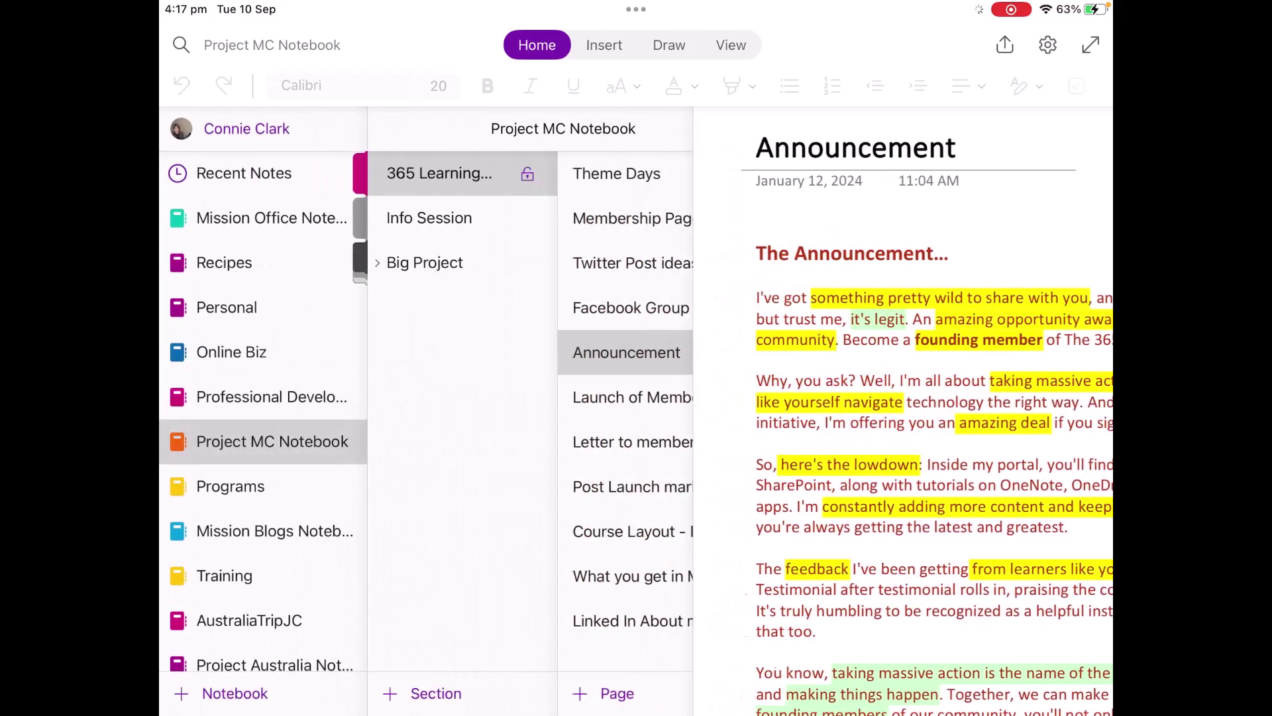
click(429, 218)
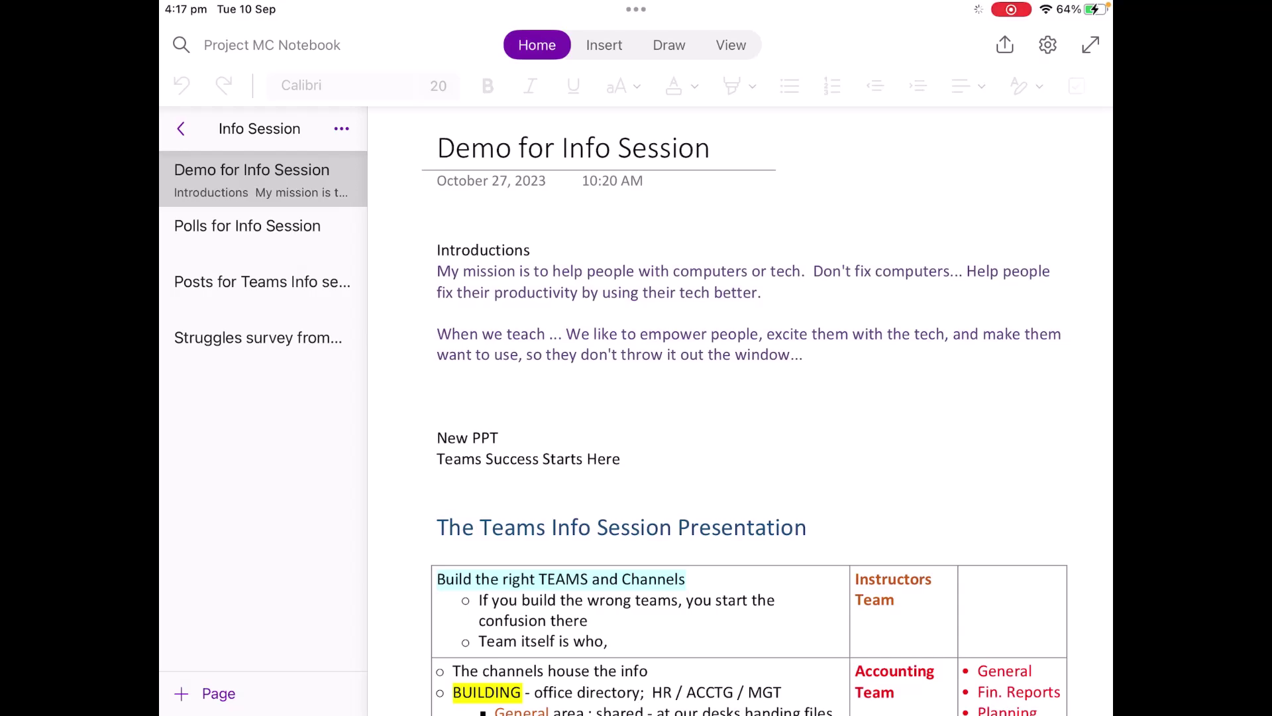
click(181, 128)
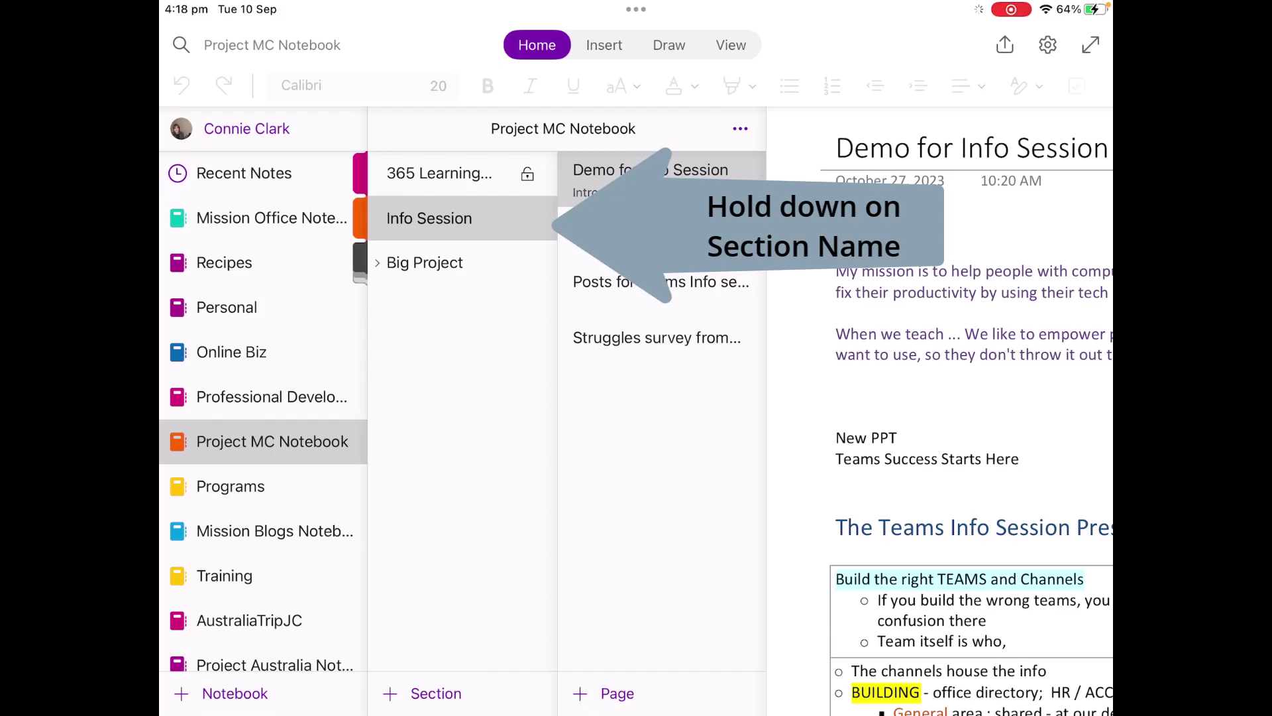
click(430, 218)
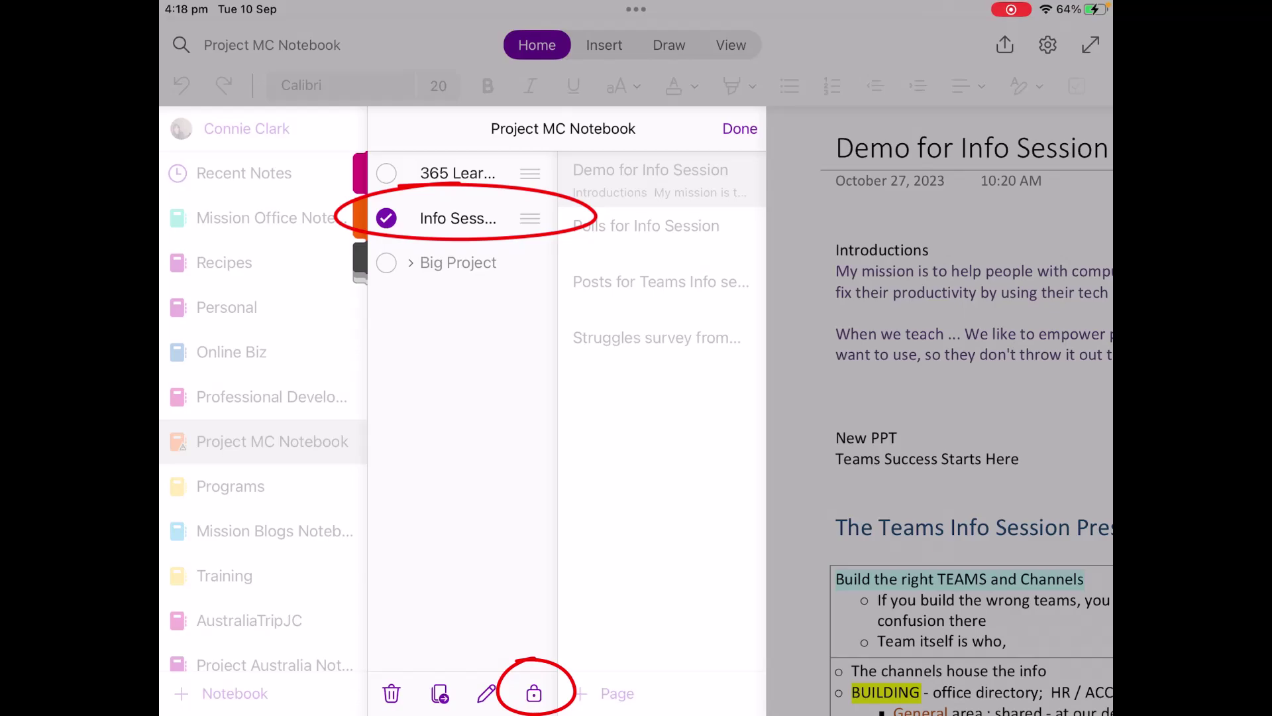
Step: Attempt to protect Info Session, dismiss the not-synced warning, and cancel the password setup
click(534, 693)
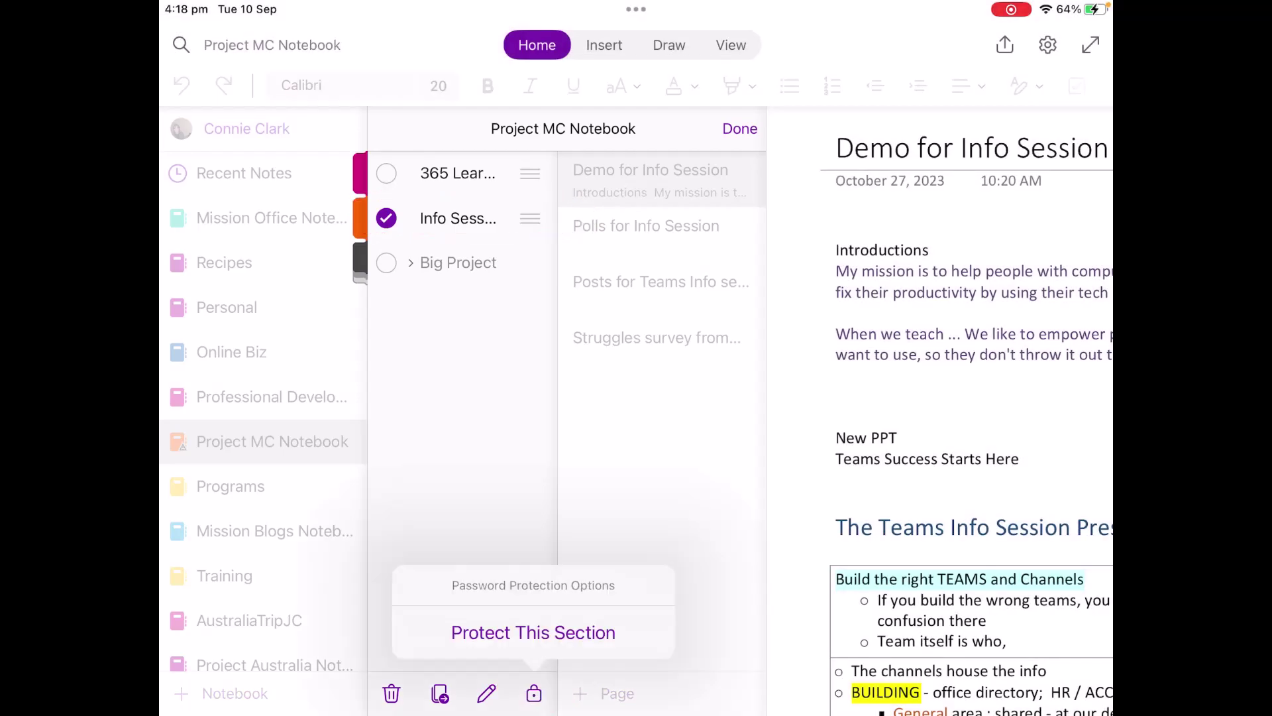
click(534, 632)
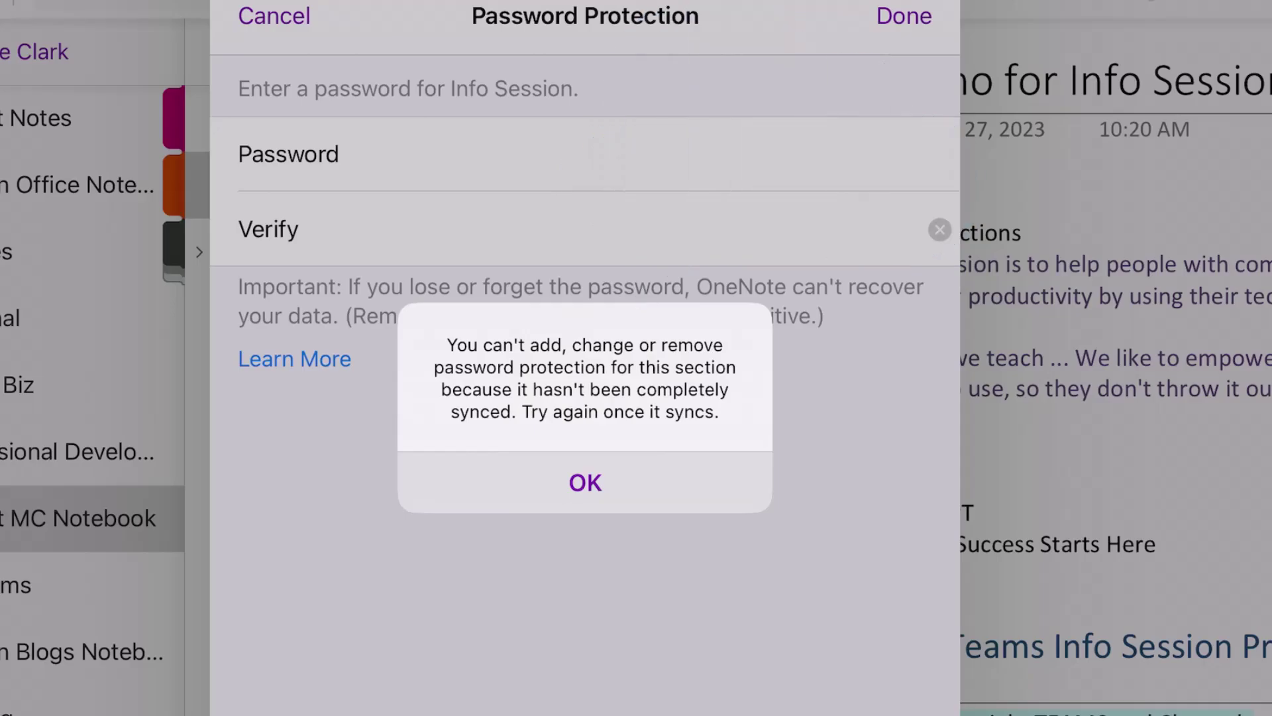
click(583, 482)
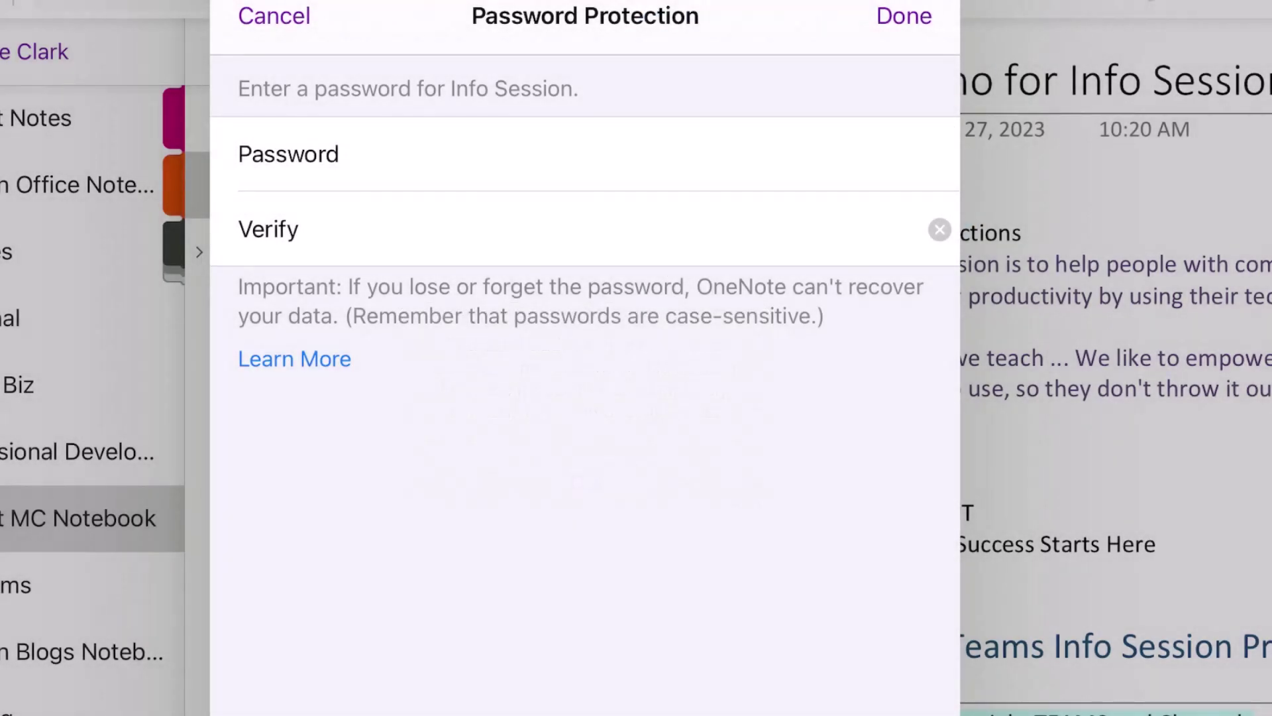
click(274, 16)
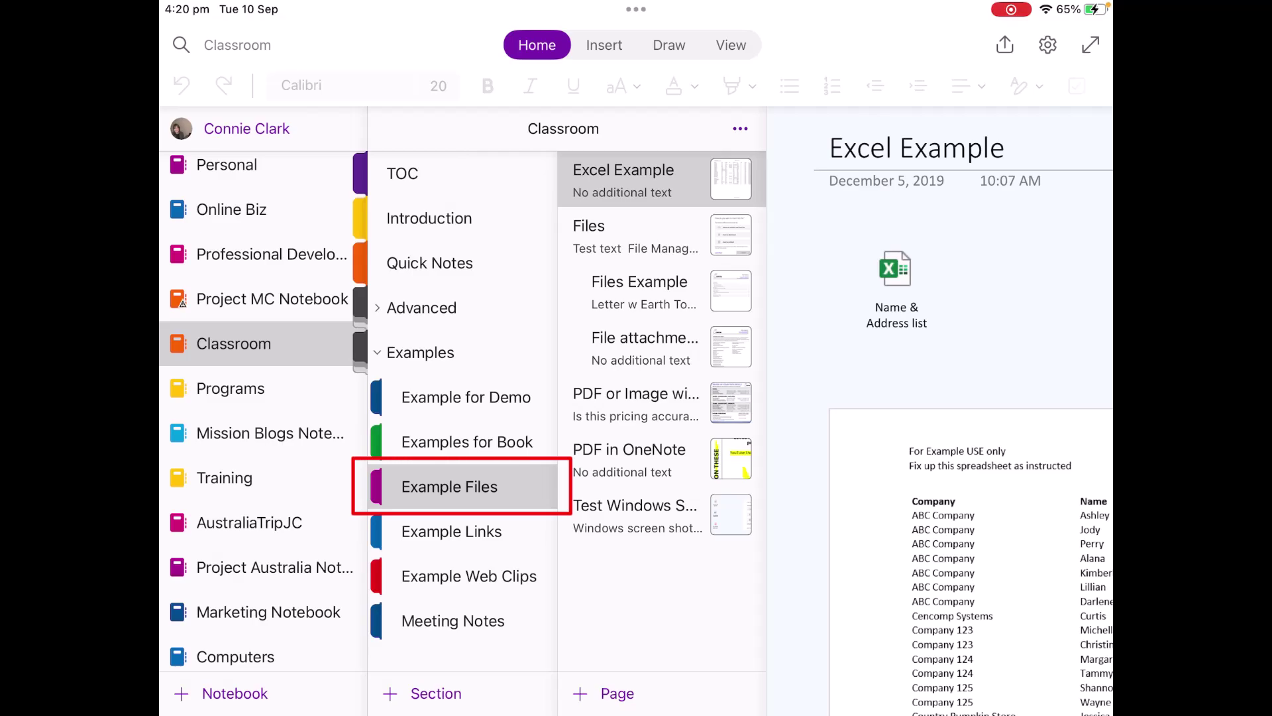
Step: Select Example Files and protect it with a new password via Protect This Section
click(450, 487)
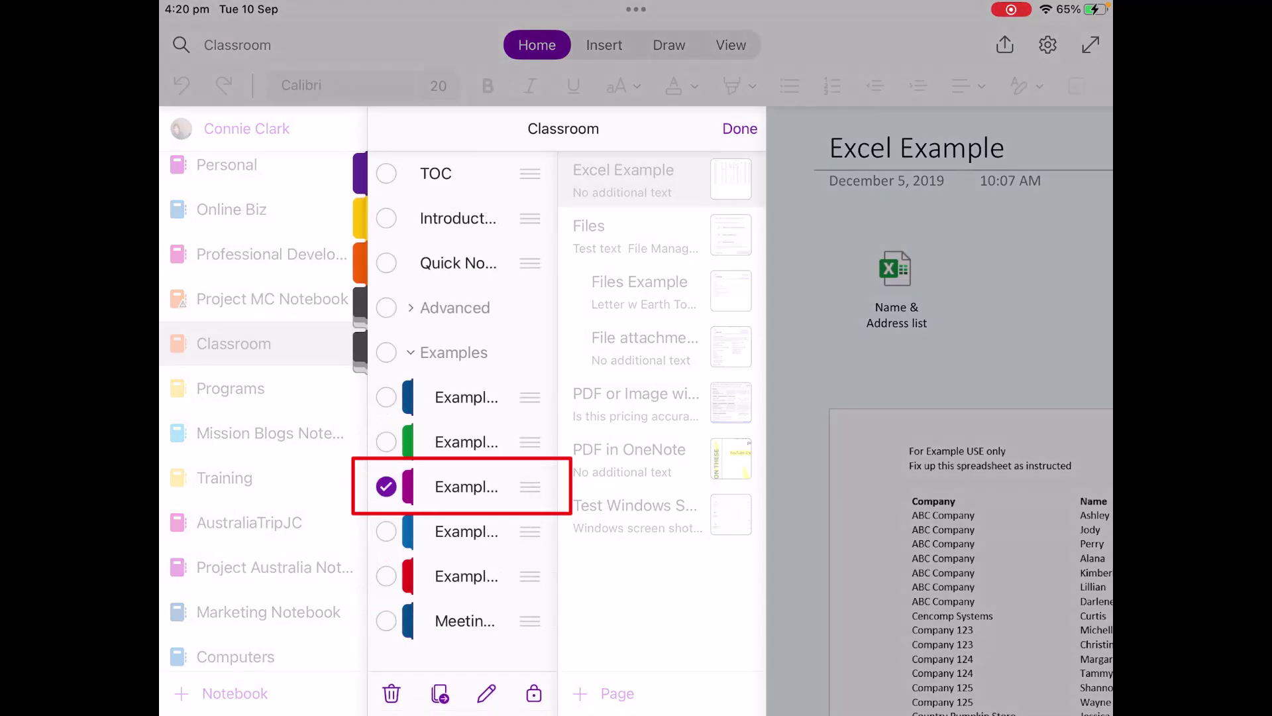
click(534, 693)
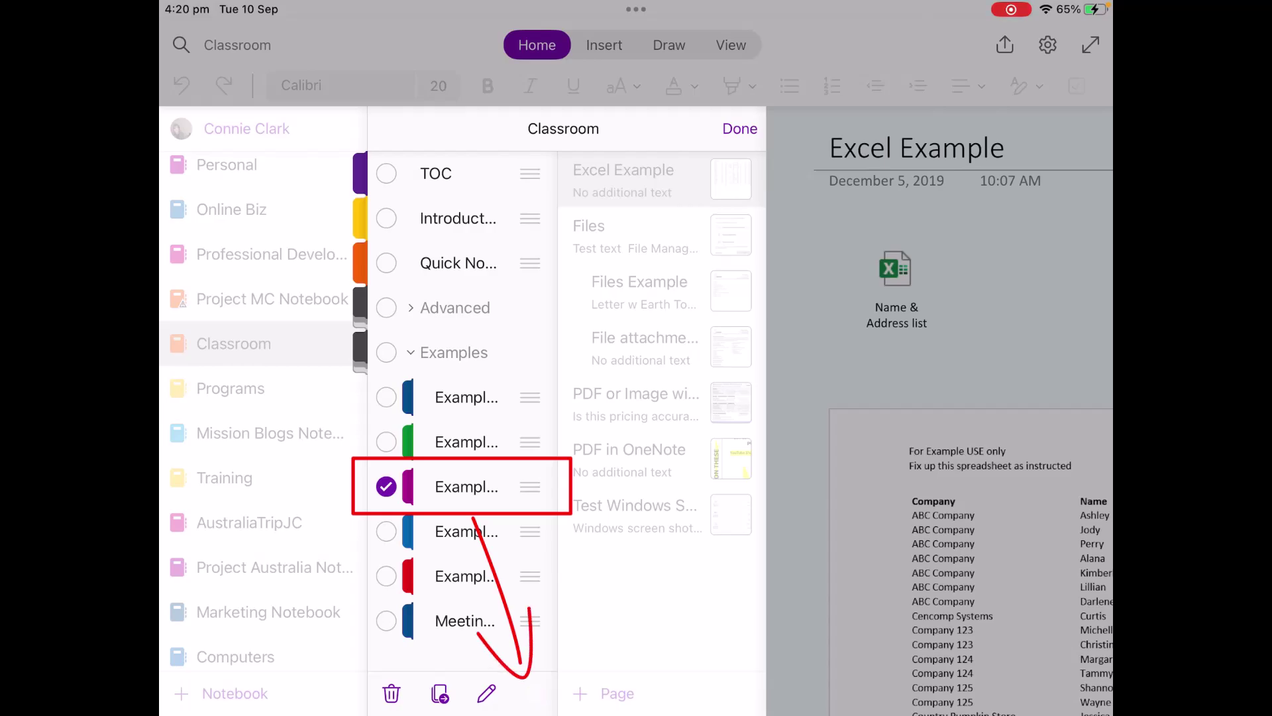
click(534, 633)
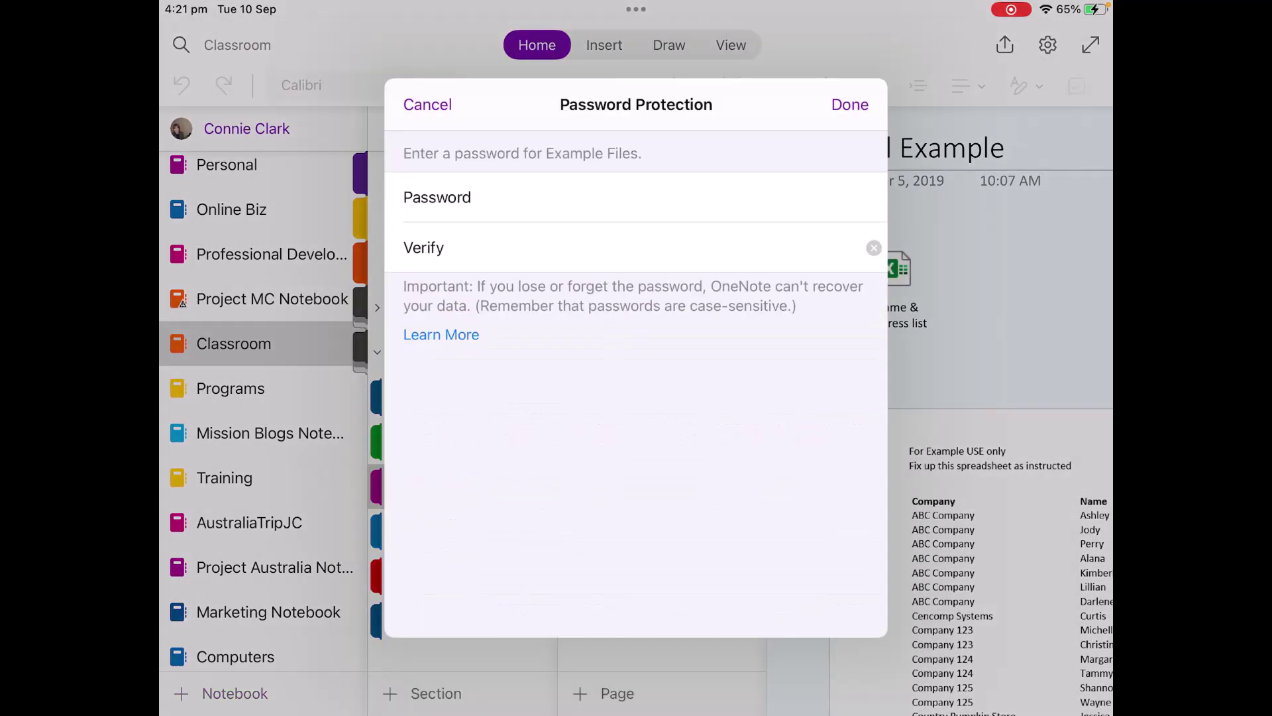
key(Return)
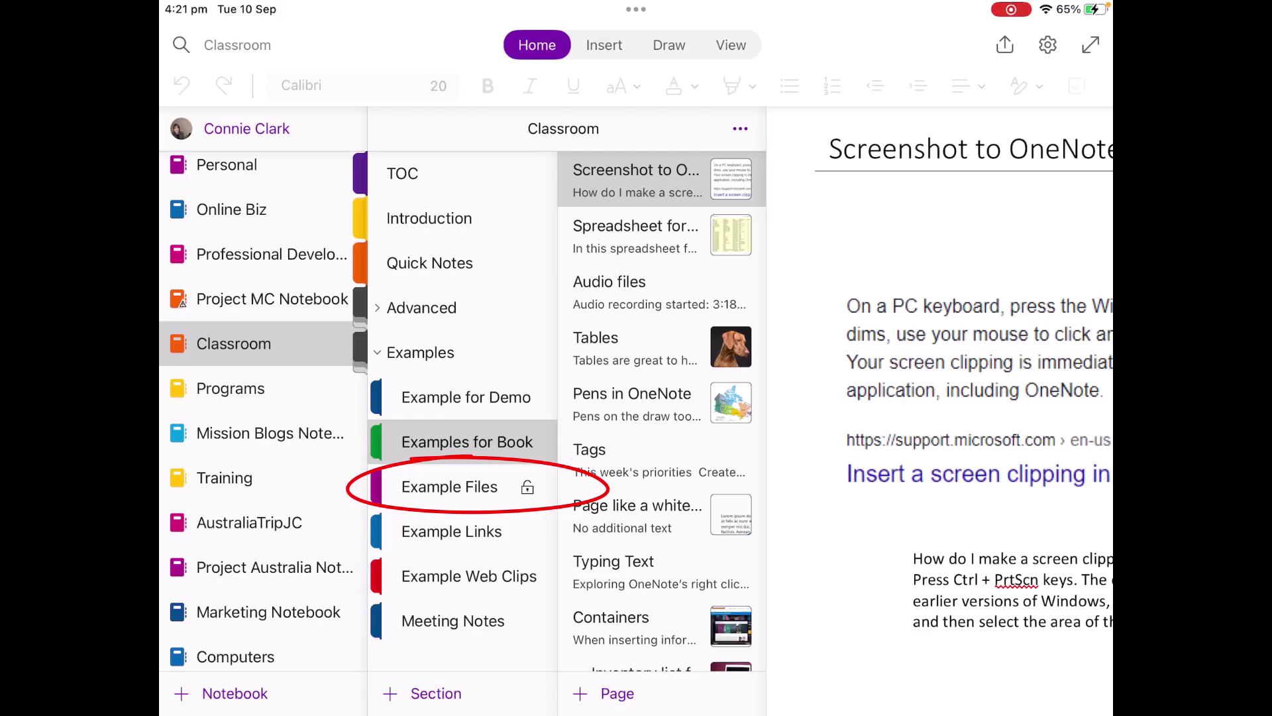
Step: View the Example Files section's Excel Example page, then return to the Classroom notebook's section list
click(449, 486)
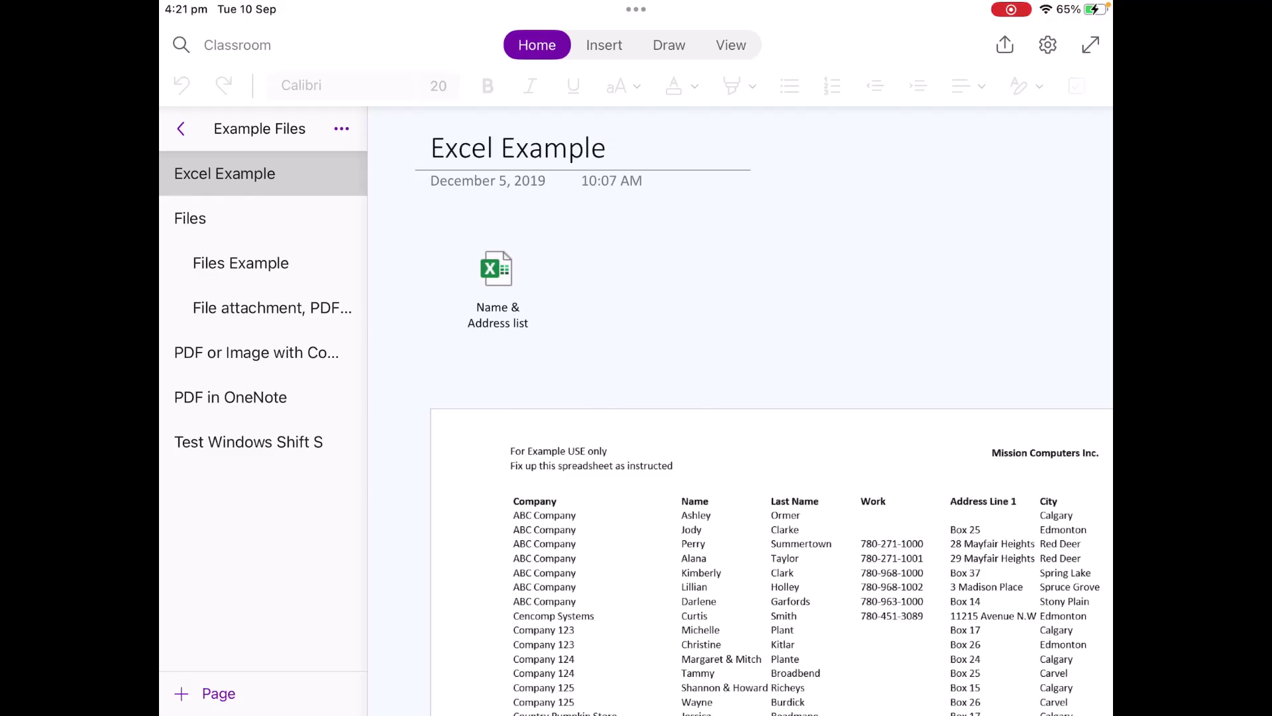
click(180, 129)
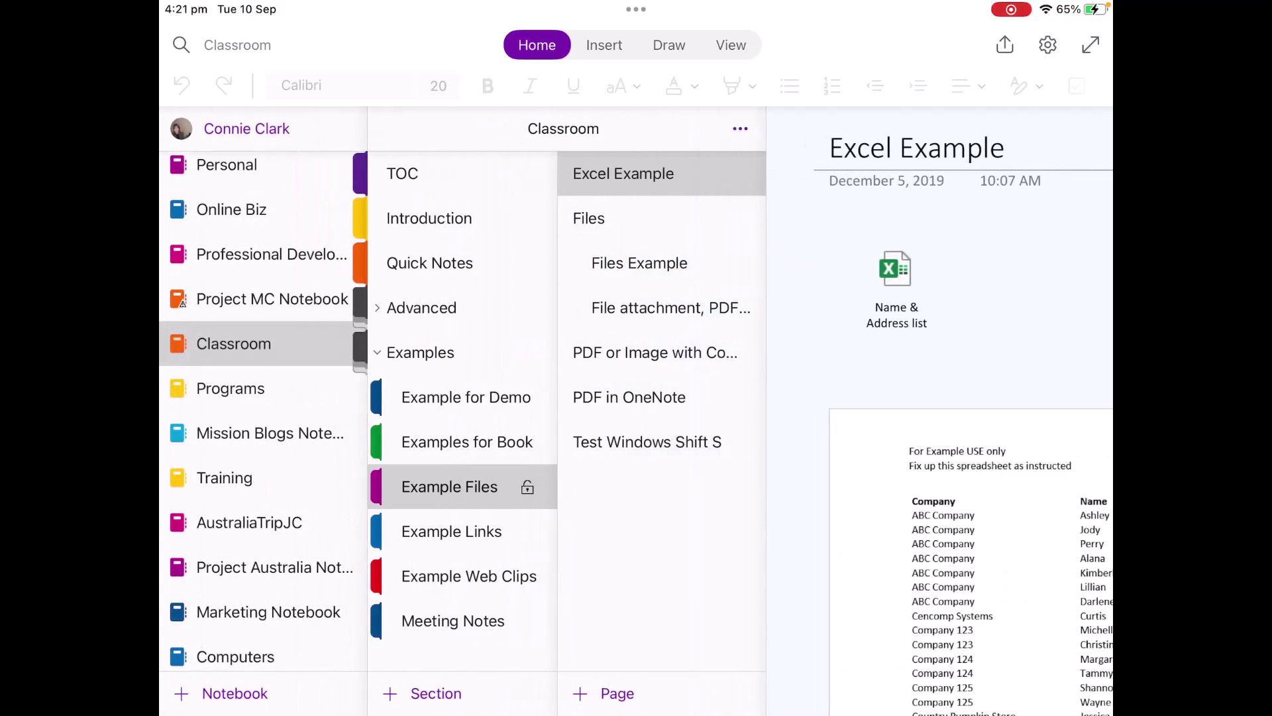